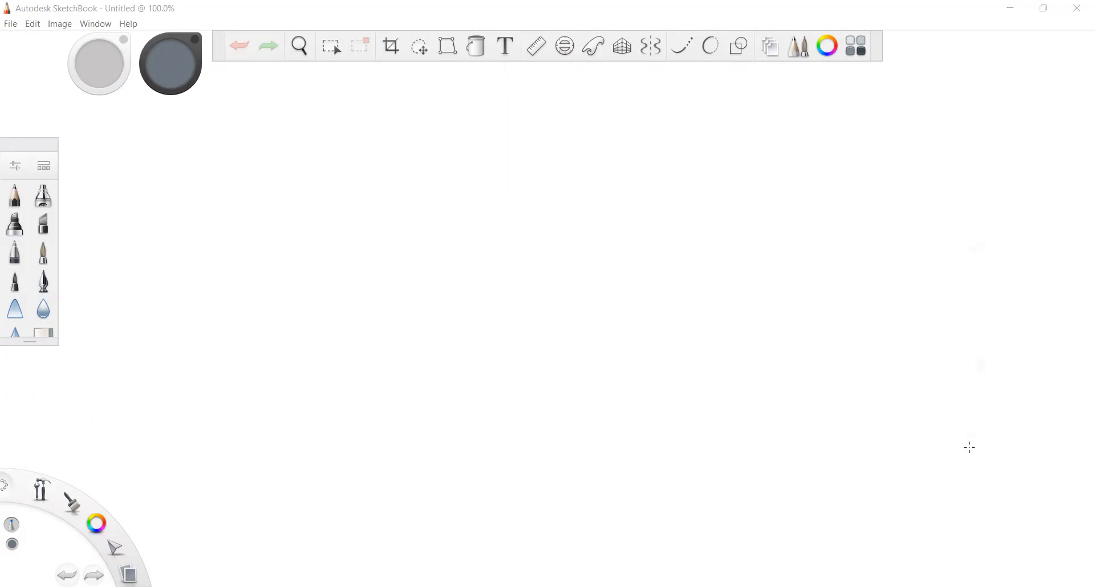
# - Show the Layer Editor and fit the whole blank canvas in view
pyautogui.click(94, 26)
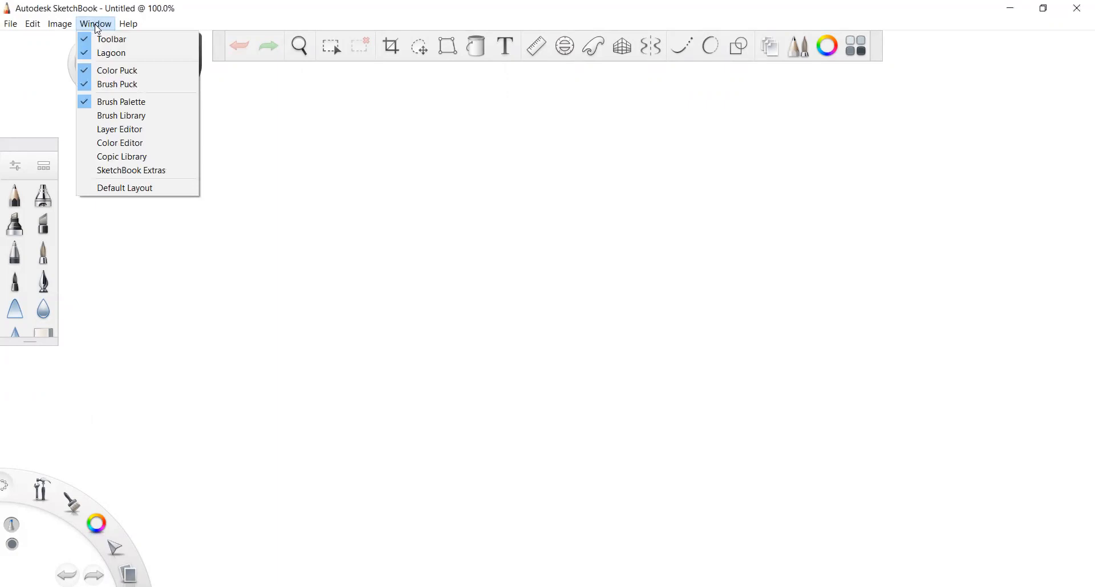
pyautogui.click(127, 129)
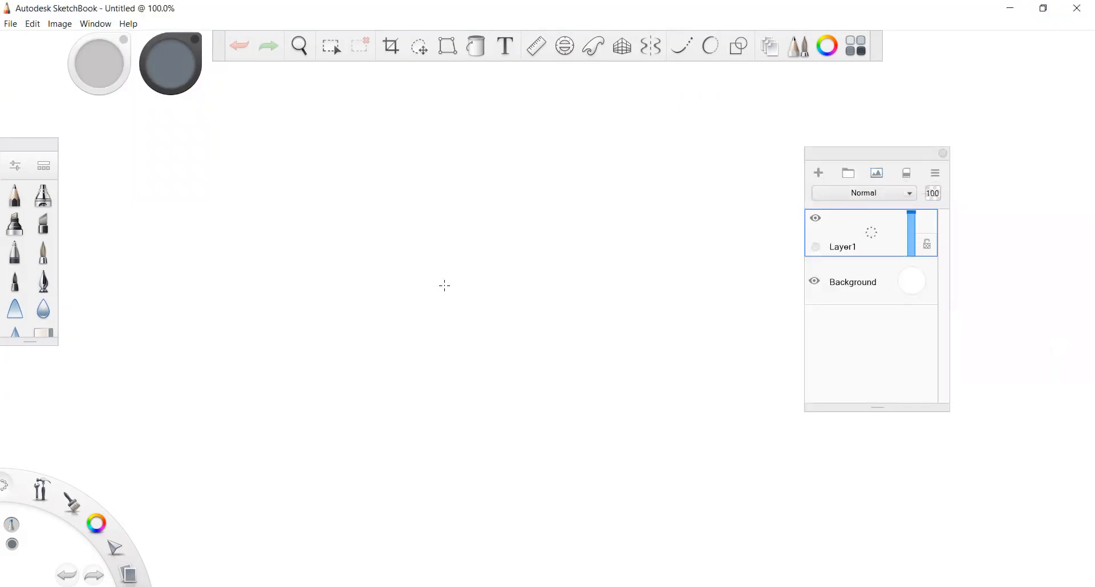
pyautogui.scroll(-3, 447, 285)
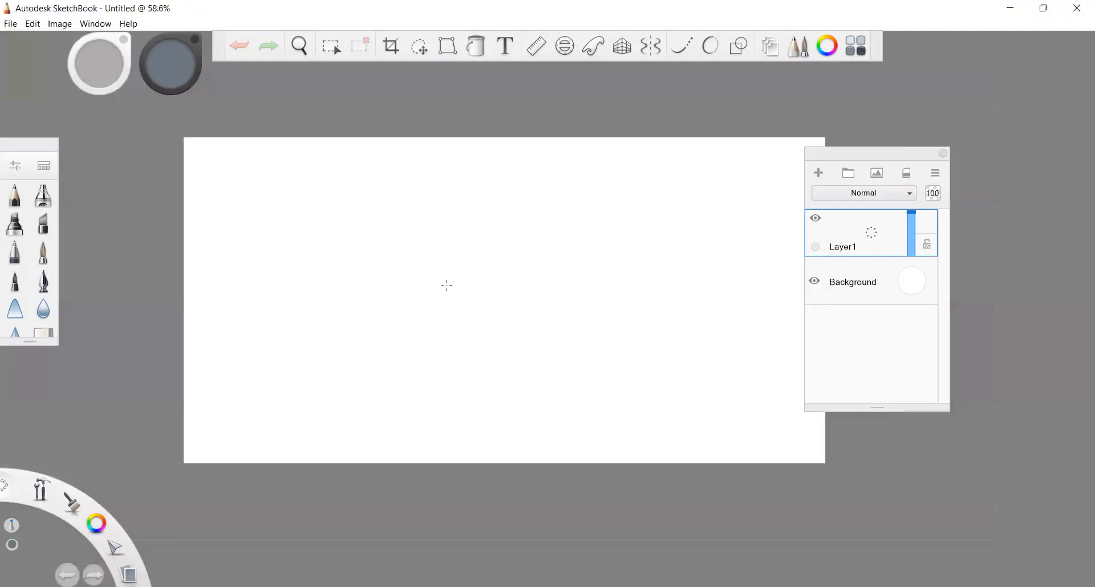
pyautogui.scroll(1, 446, 285)
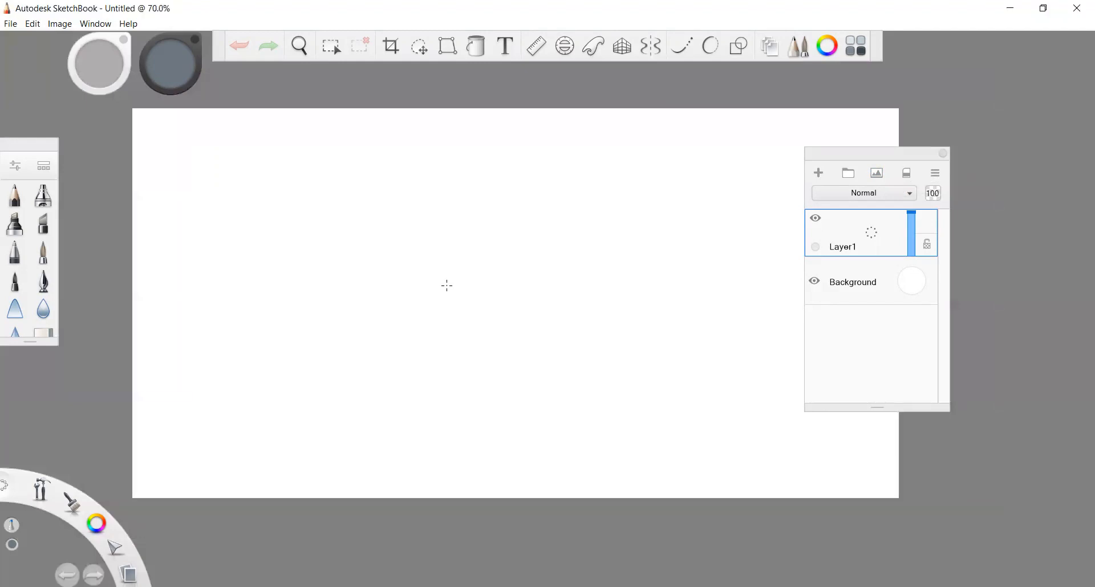
pyautogui.scroll(1, 447, 285)
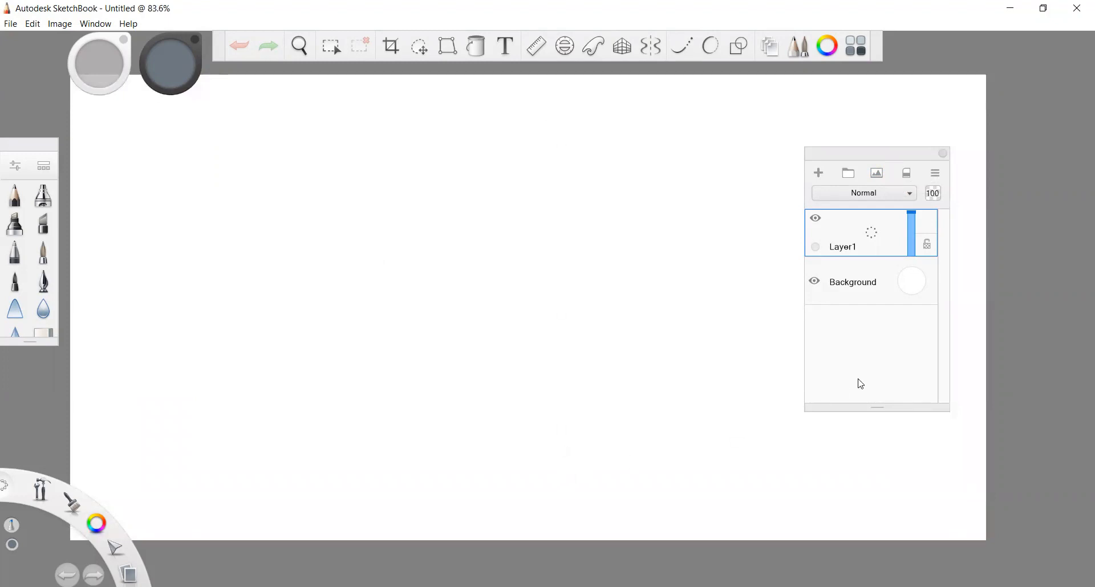
# - Set the Background layer's colour to a light beige
pyautogui.click(913, 288)
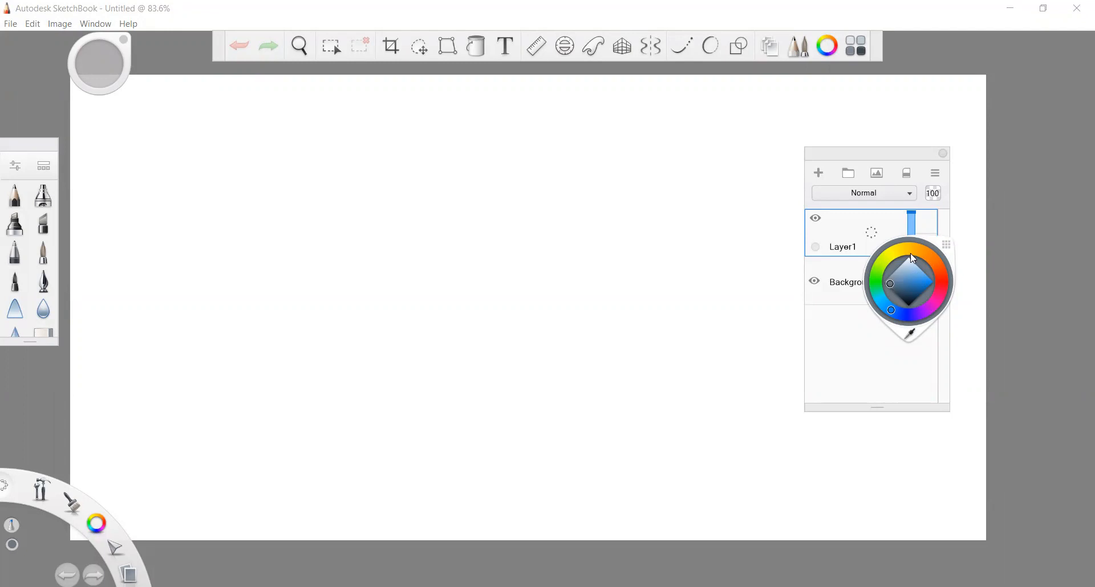
pyautogui.click(912, 249)
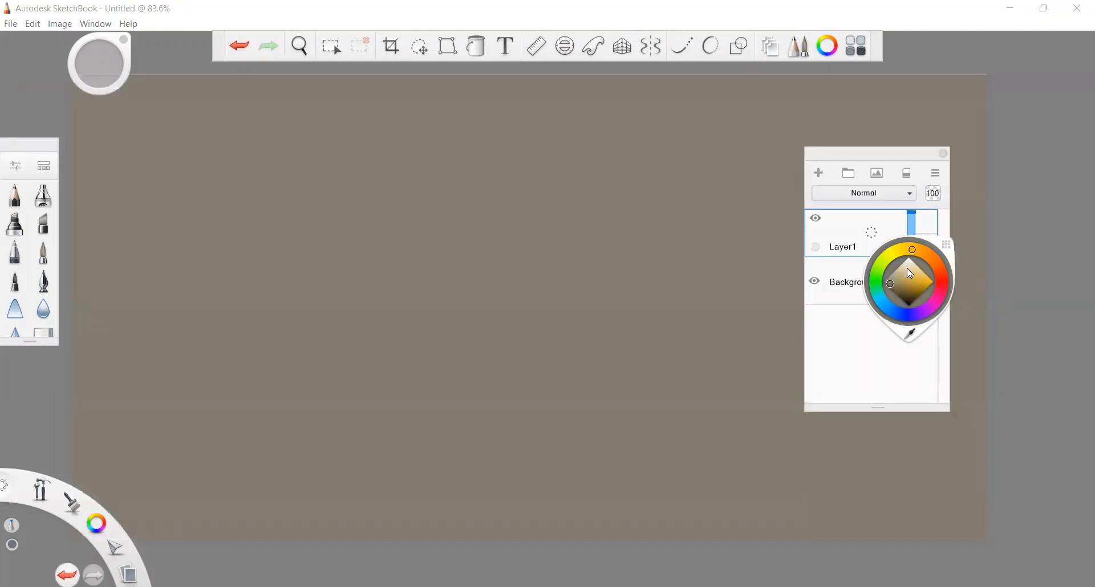
pyautogui.click(907, 268)
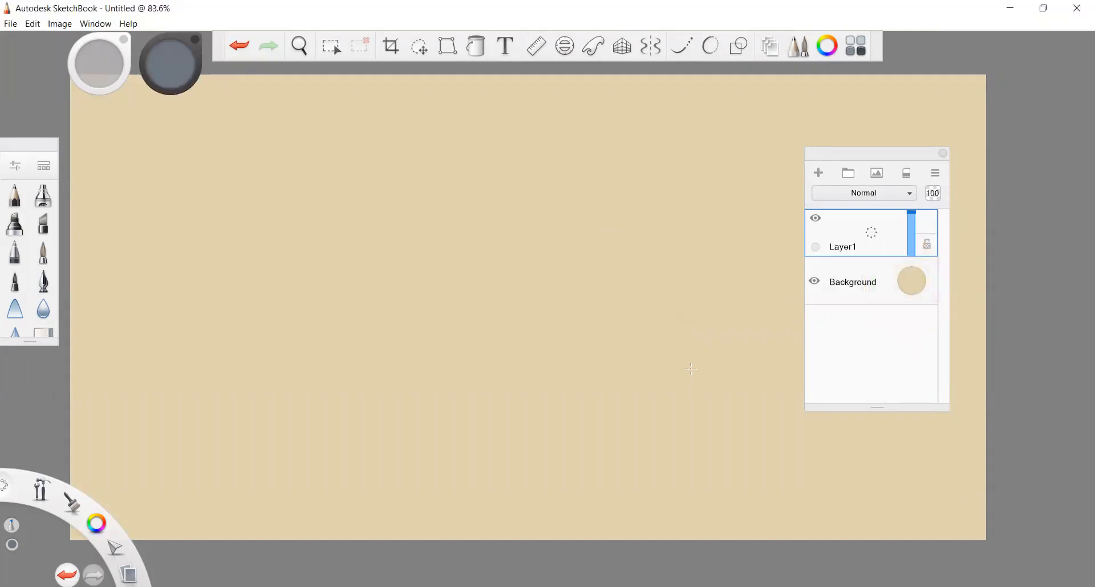
# - Toggle the Background layer's visibility off and on, and reset its colour to white
pyautogui.click(815, 281)
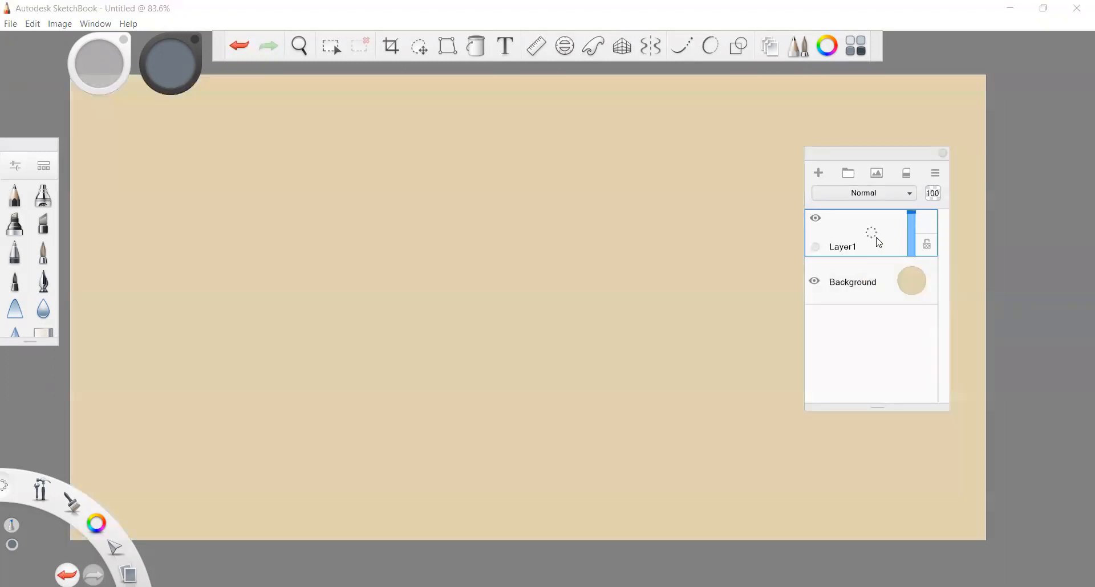
pyautogui.click(816, 282)
pyautogui.click(912, 281)
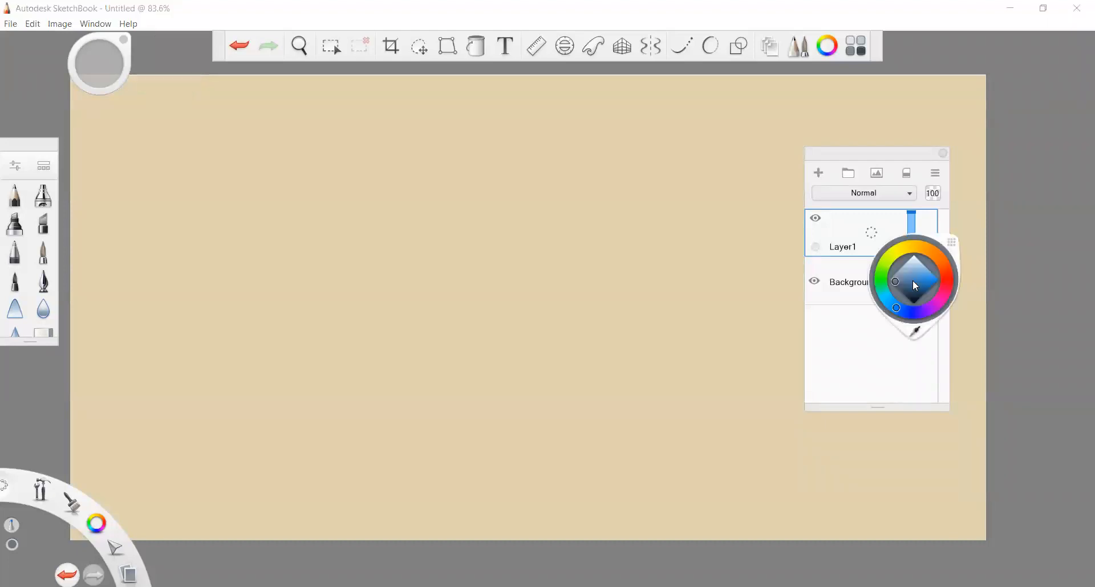
pyautogui.click(915, 251)
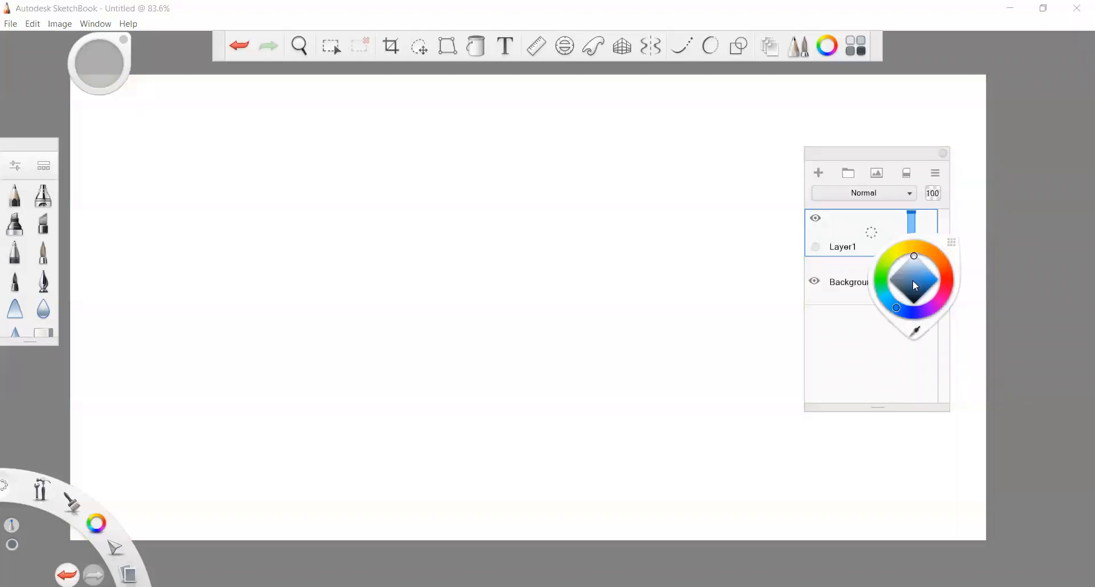
# - Import the BATHROOM image from the SketchbookPro_Tutorials folder onto its own layer
pyautogui.click(878, 179)
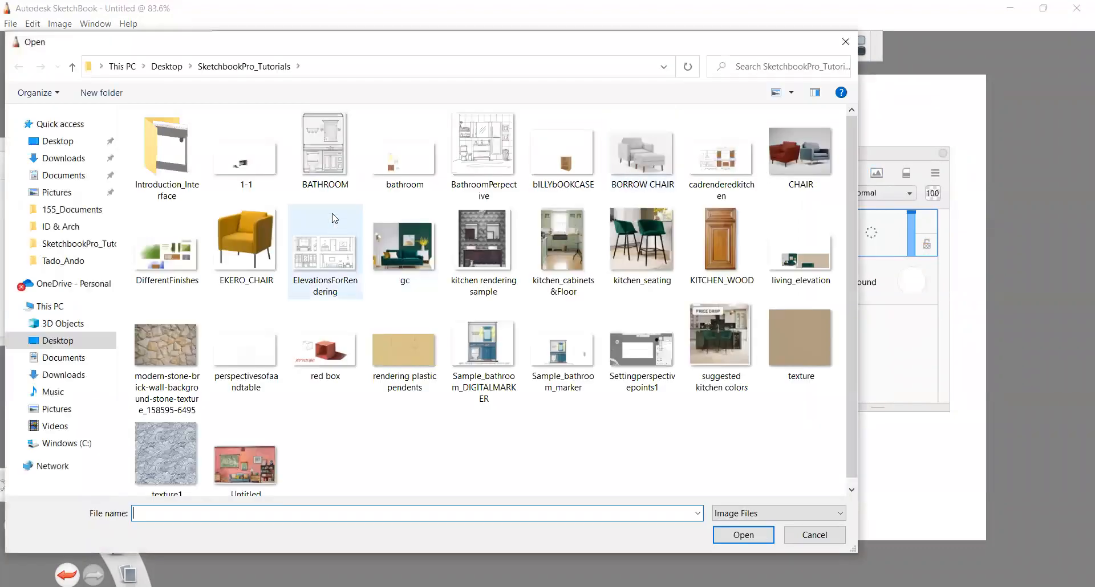
pyautogui.click(336, 163)
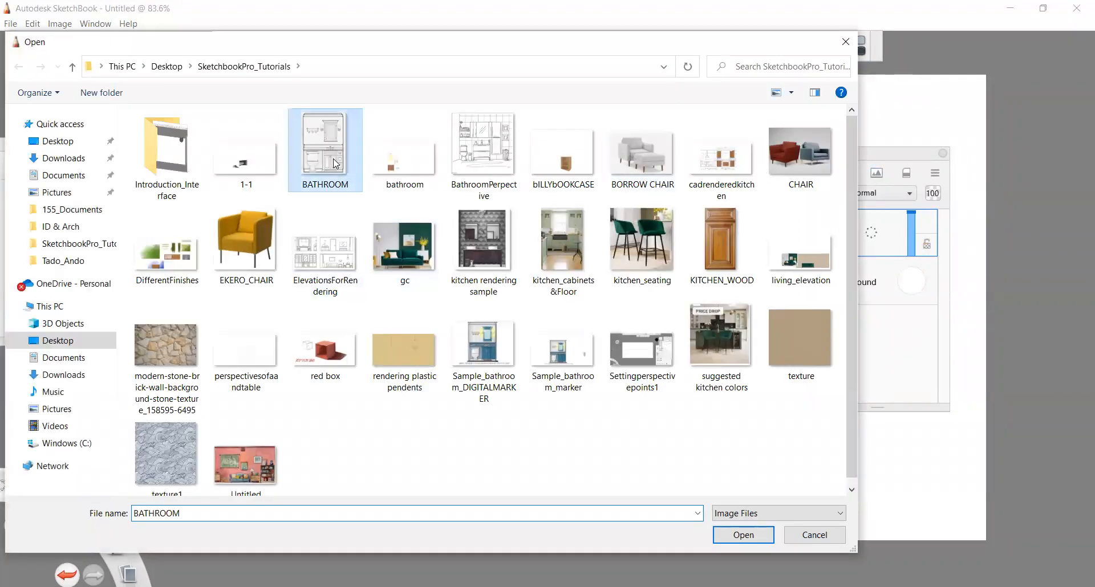
pyautogui.click(743, 536)
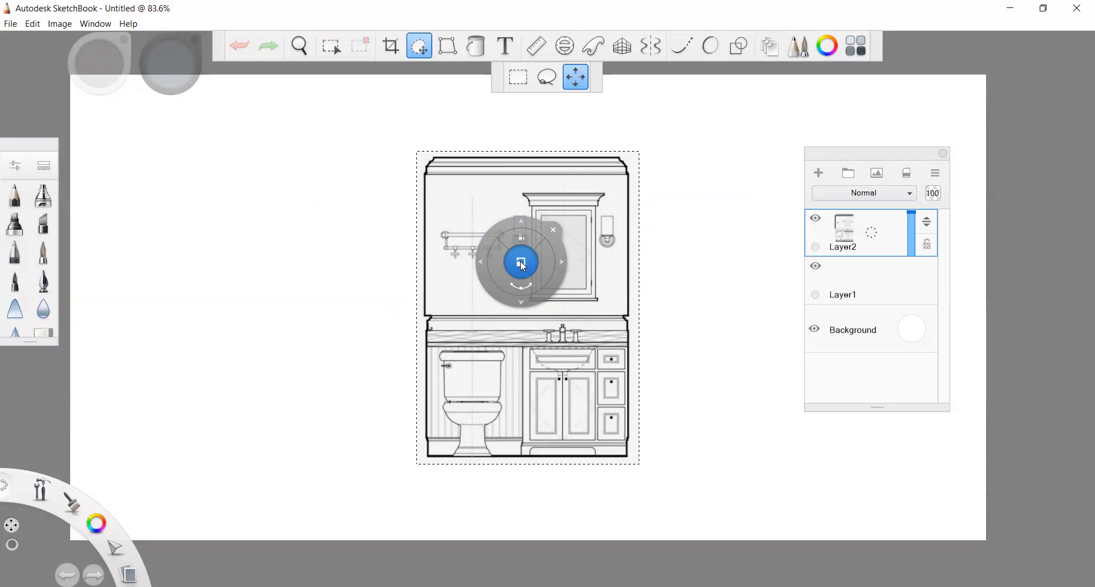
# - Scale up the imported bathroom elevation until it nearly fills the canvas height, centred horizontally, and close the transform
pyautogui.moveTo(522, 265)
pyautogui.mouseDown()
pyautogui.moveTo(520, 237)
pyautogui.moveTo(523, 268)
pyautogui.moveTo(533, 232)
pyautogui.mouseUp()
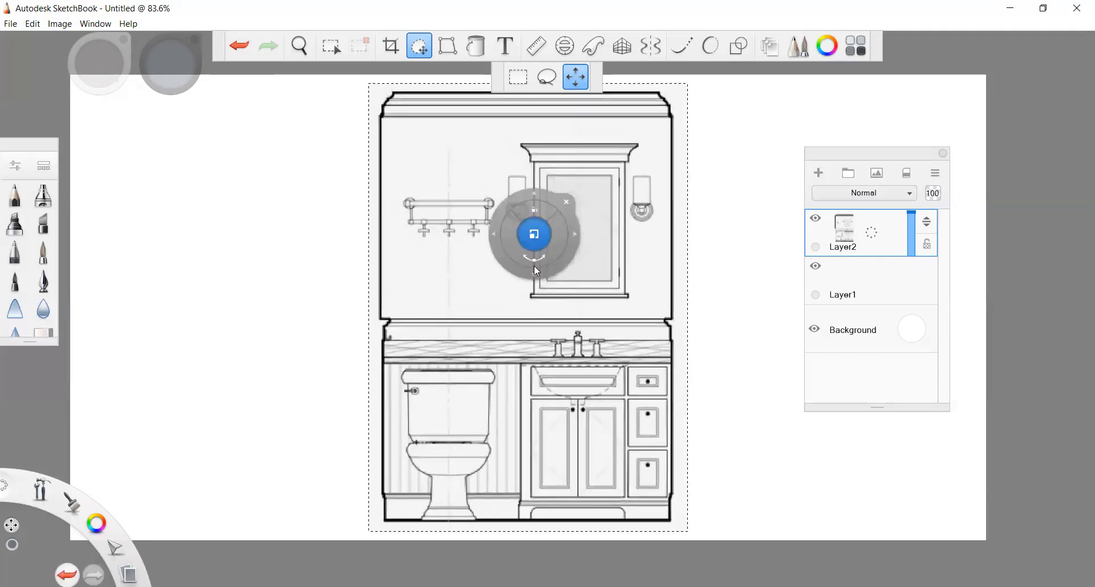
pyautogui.click(567, 202)
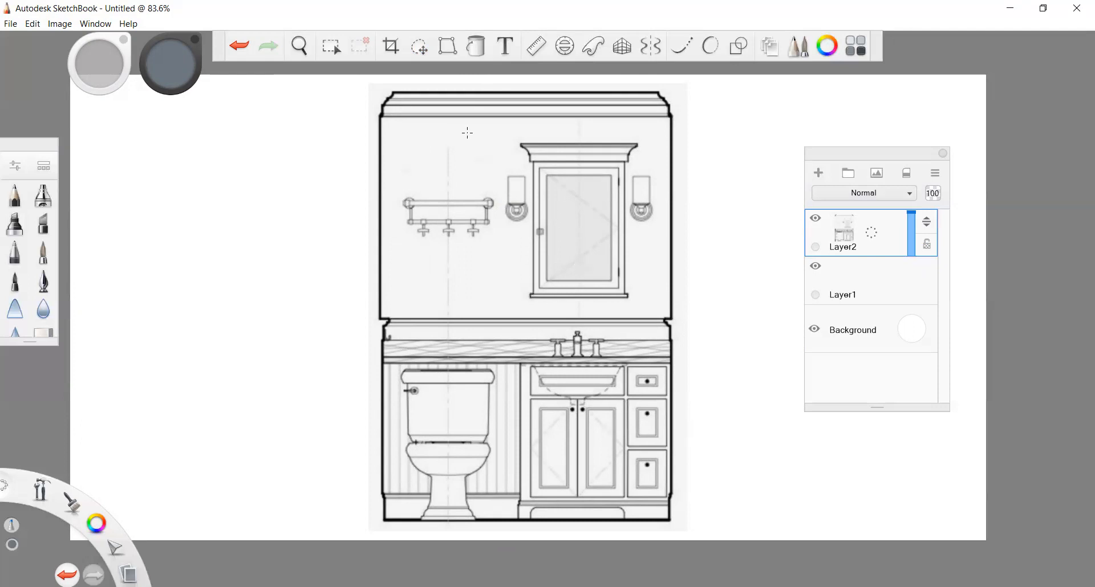
pyautogui.click(422, 50)
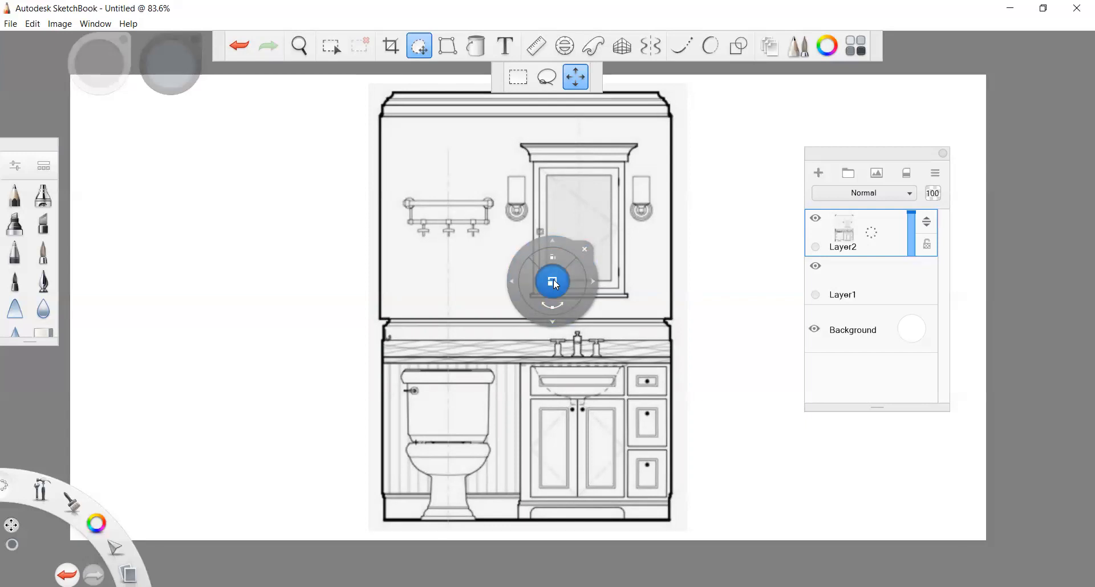
pyautogui.moveTo(553, 282); pyautogui.dragTo(557, 283)
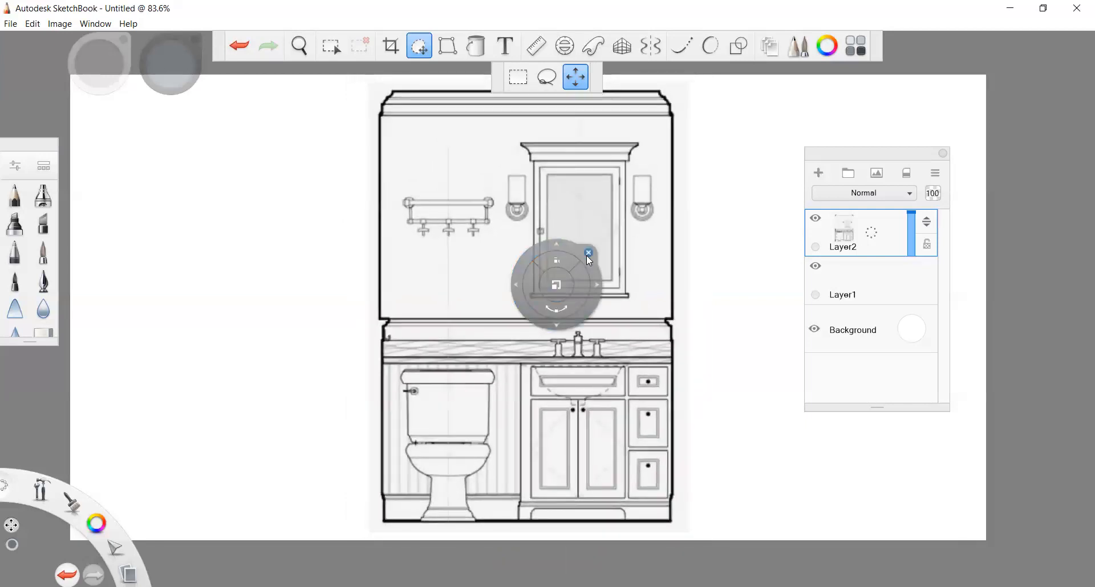
pyautogui.click(588, 253)
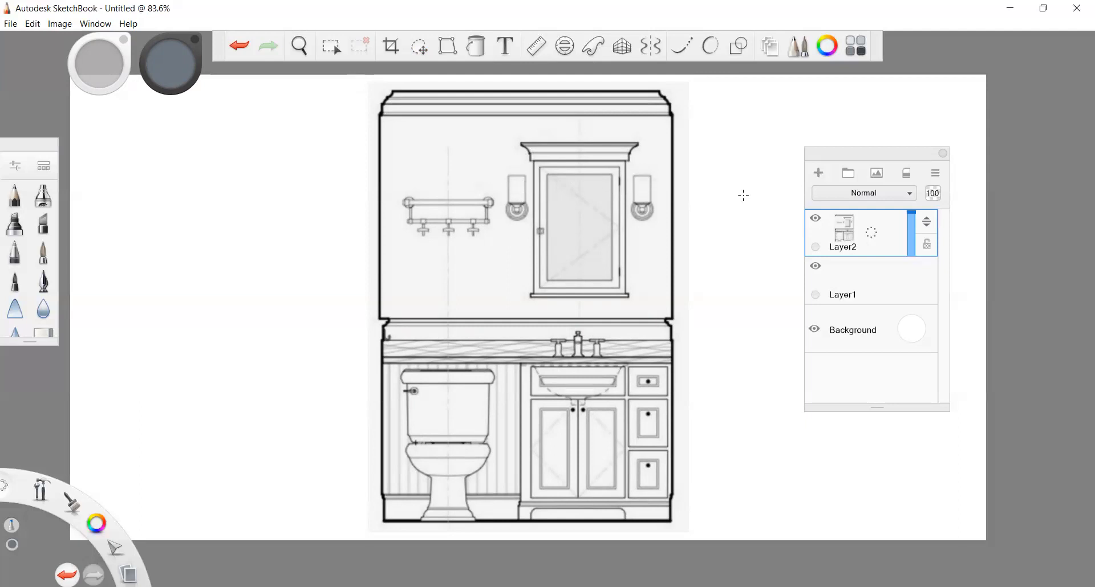
# - Add a new empty layer above the bathroom elevation layer
pyautogui.click(875, 239)
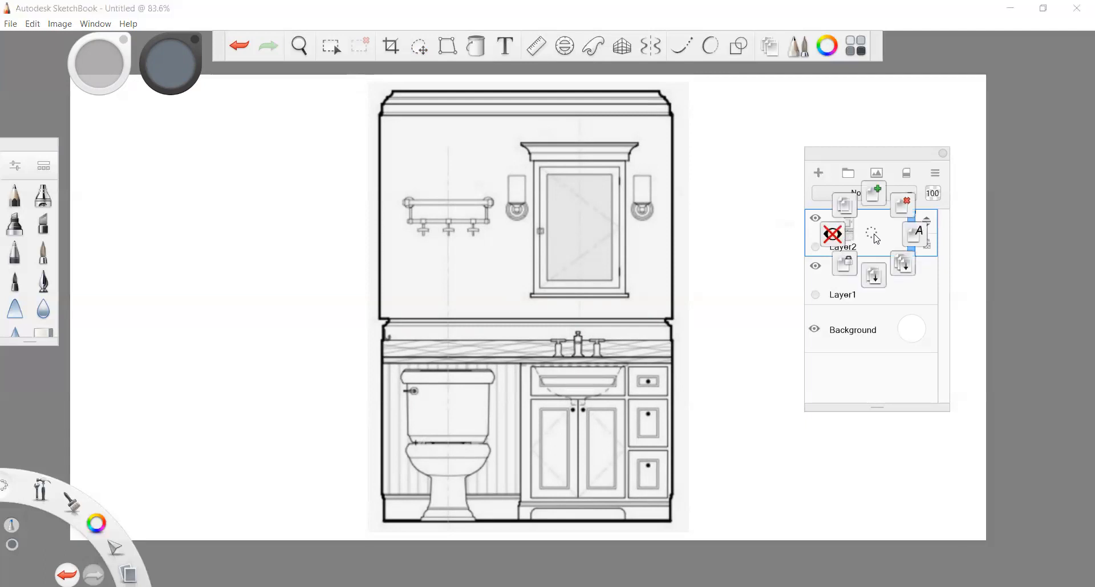
pyautogui.click(879, 192)
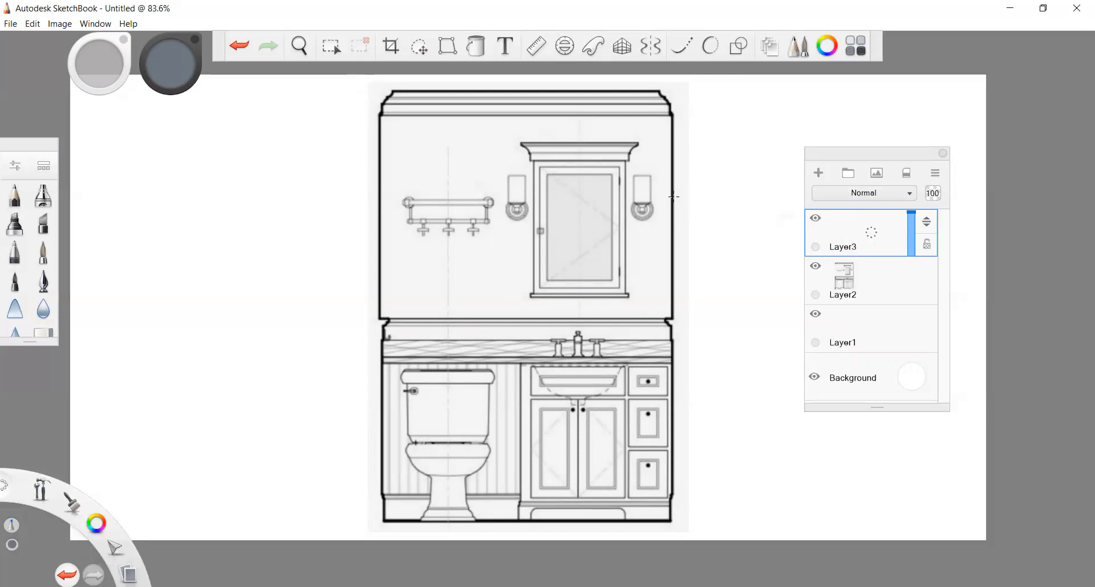
pyautogui.scroll(-1, 460, 410)
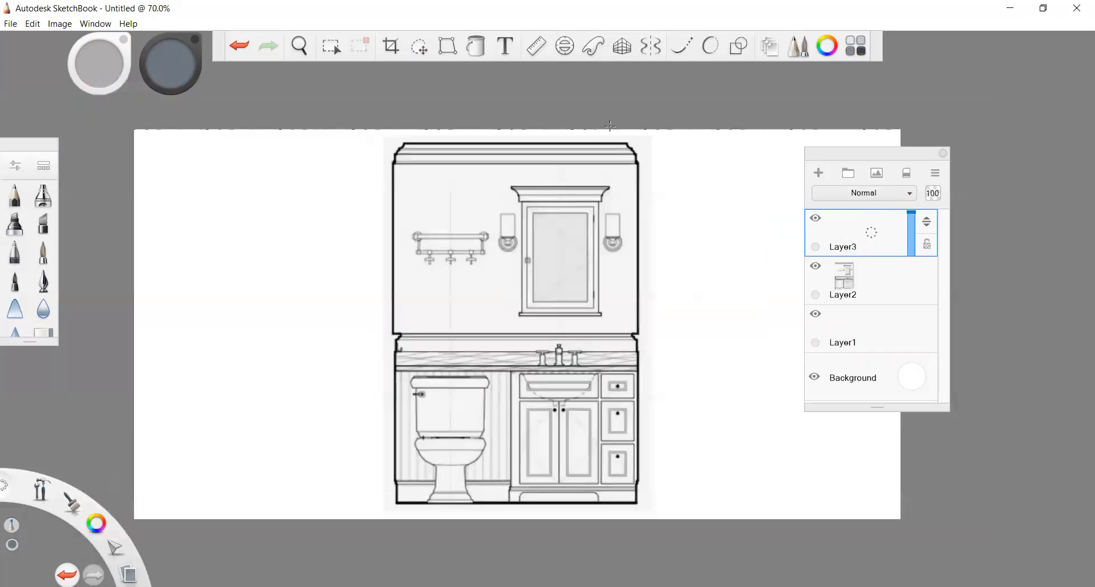
pyautogui.scroll(2, 647, 132)
pyautogui.scroll(1, 615, 272)
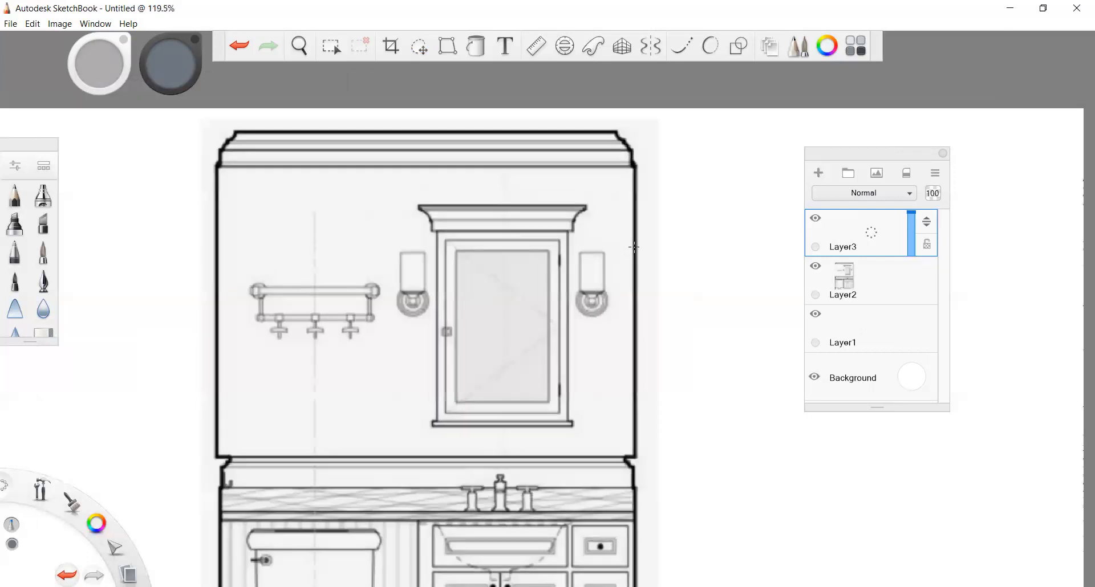
# - Make a polyline selection of an upward-flaring light cone from the right wall sconce's top edge to just below the ceiling moulding
pyautogui.click(332, 47)
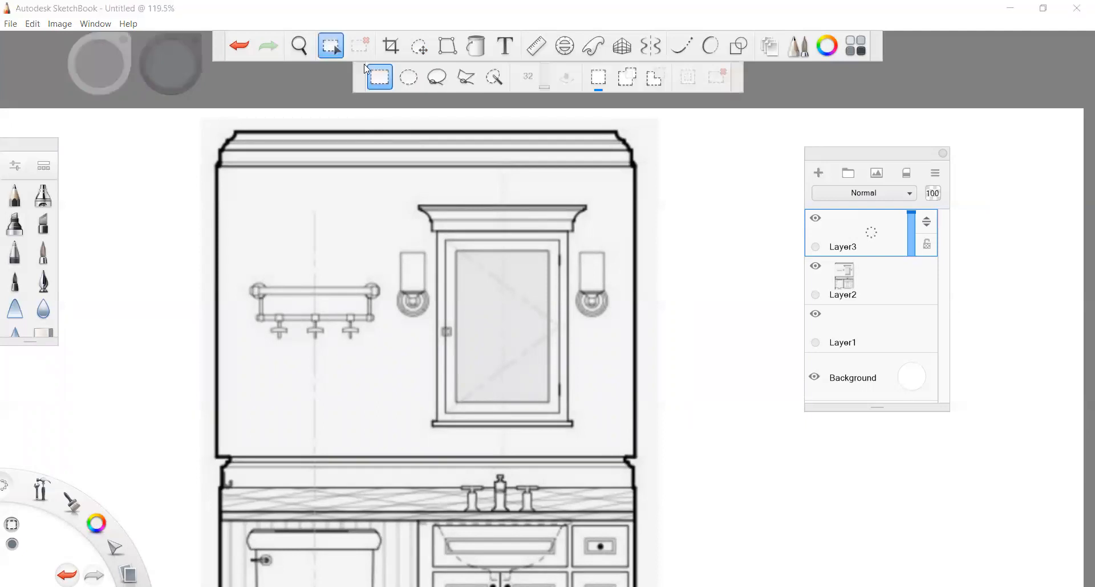
pyautogui.click(466, 78)
pyautogui.scroll(4, 623, 235)
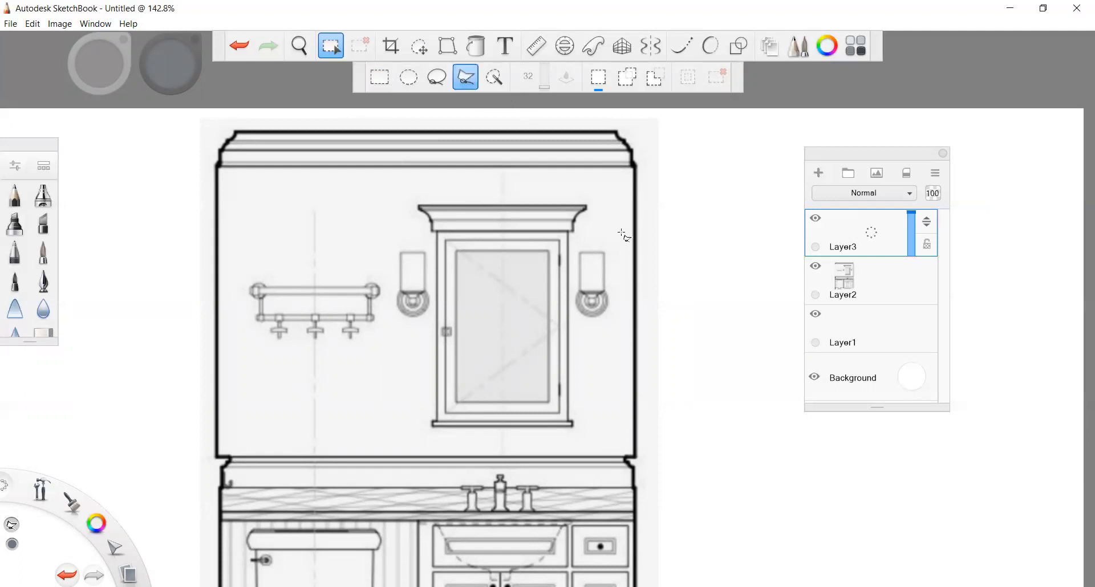
pyautogui.scroll(3, 623, 235)
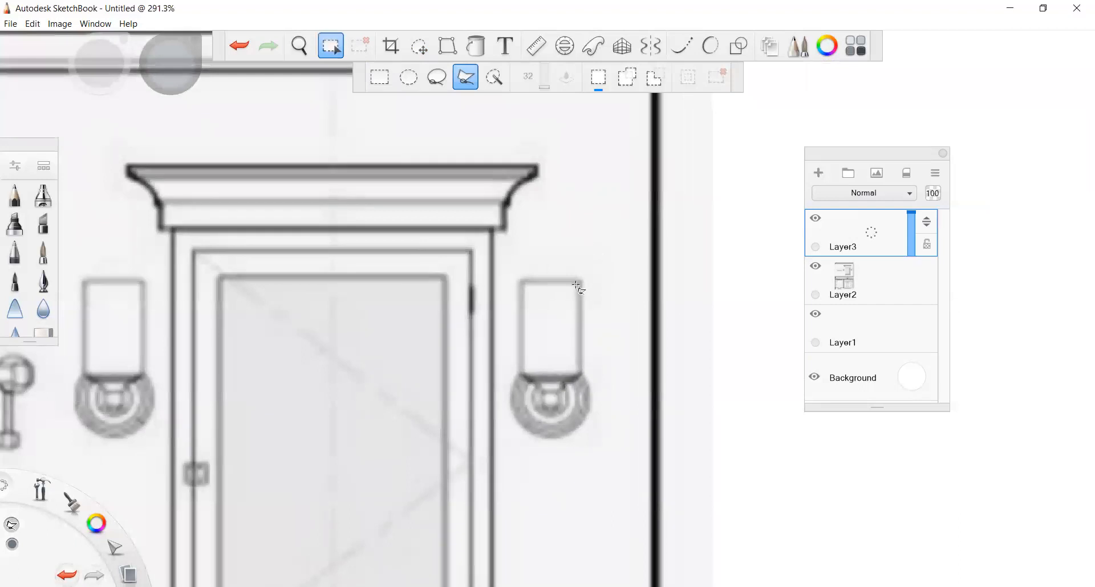
pyautogui.click(522, 280)
pyautogui.scroll(-3, 578, 283)
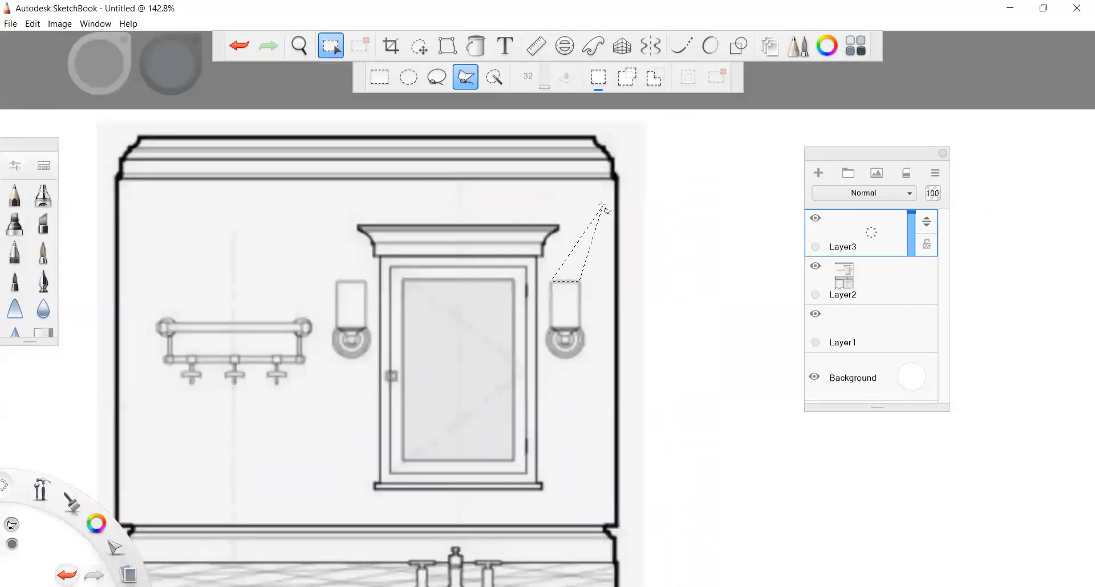
pyautogui.scroll(2, 601, 206)
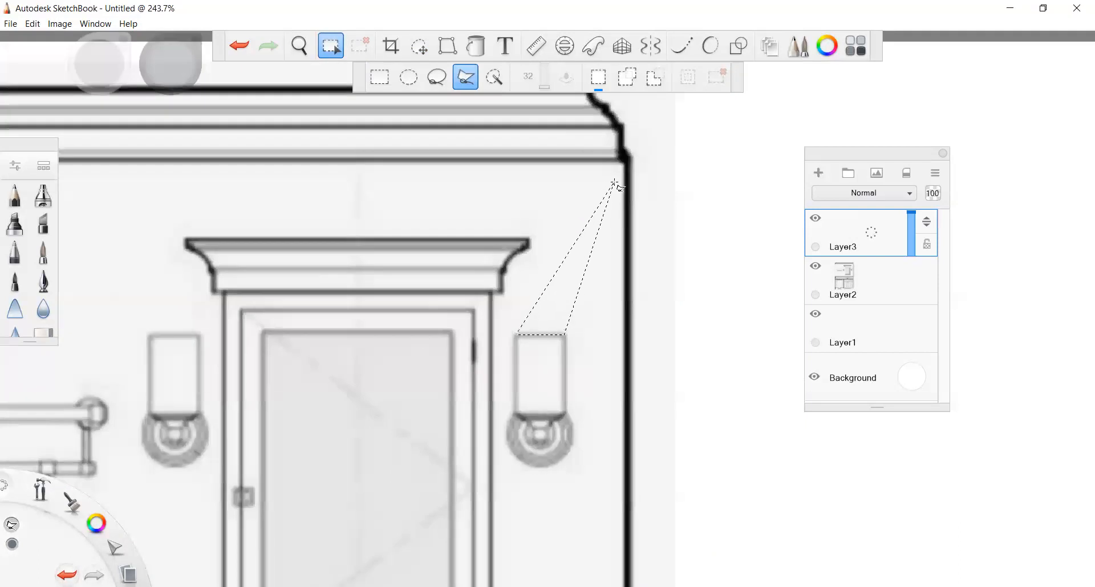
pyautogui.click(611, 183)
pyautogui.click(516, 334)
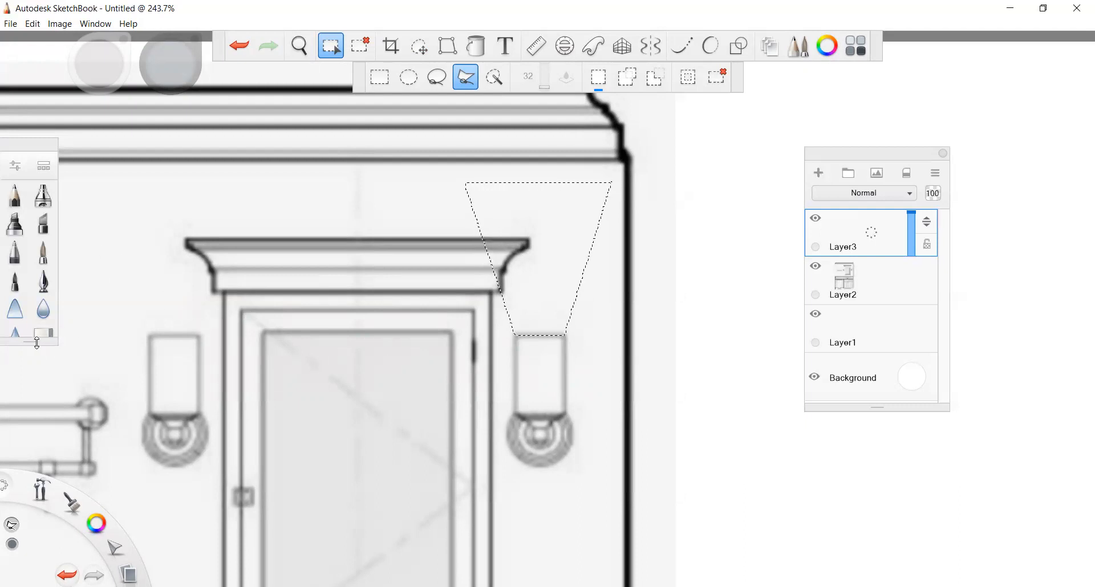
# - Lengthen the Brush Palette, move it slightly inward, and choose the airbrush
pyautogui.moveTo(48, 342); pyautogui.dragTo(48, 418)
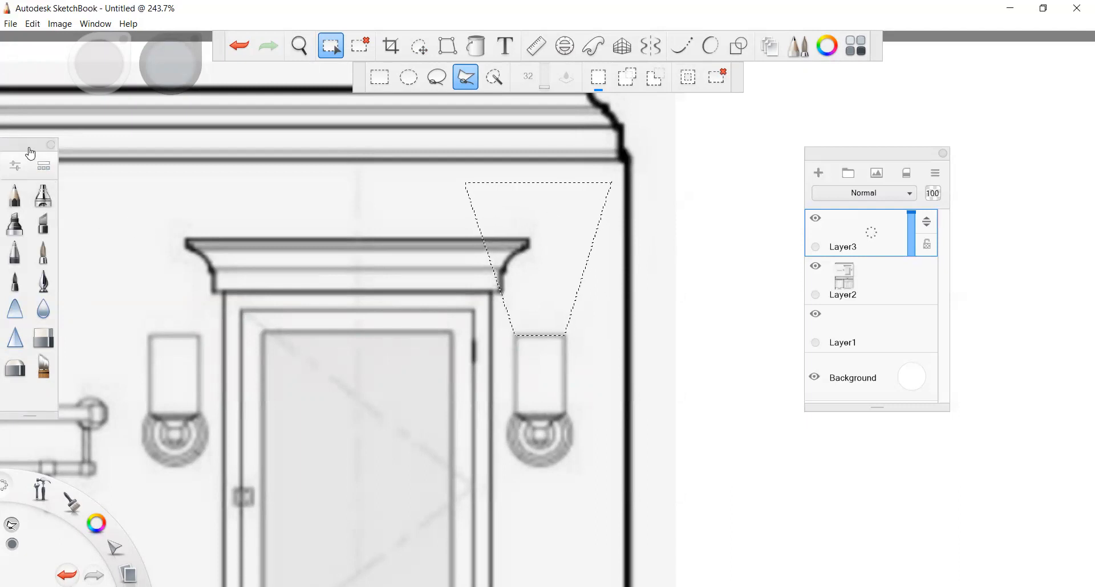
pyautogui.moveTo(31, 153); pyautogui.dragTo(51, 149)
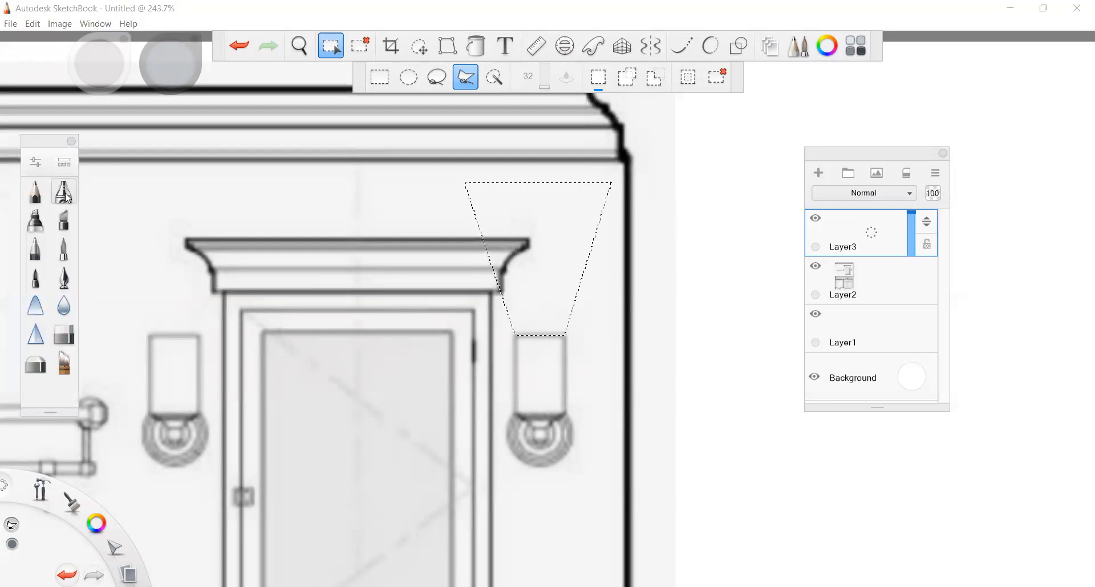
pyautogui.click(65, 194)
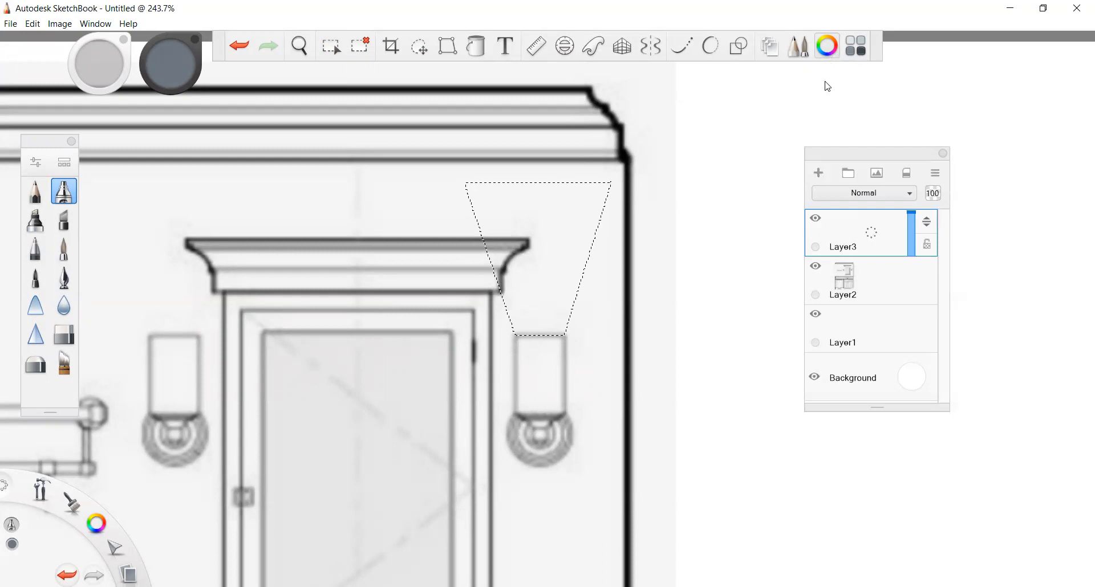
# - Move the Layer Editor clear of the Color Editor and set the brush colour to a bright orange
pyautogui.moveTo(871, 154); pyautogui.dragTo(926, 152)
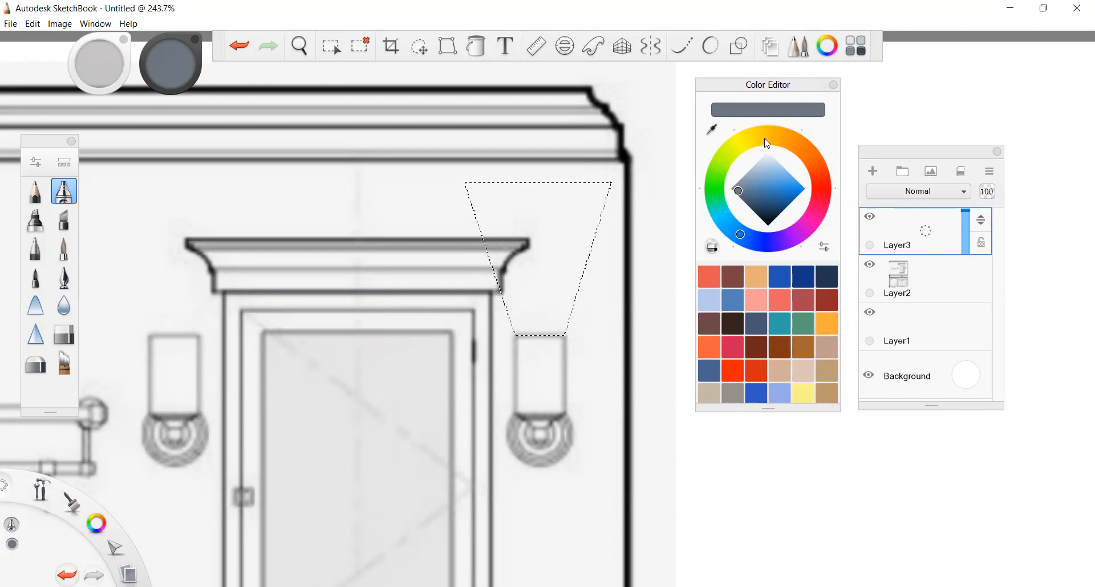
pyautogui.click(781, 138)
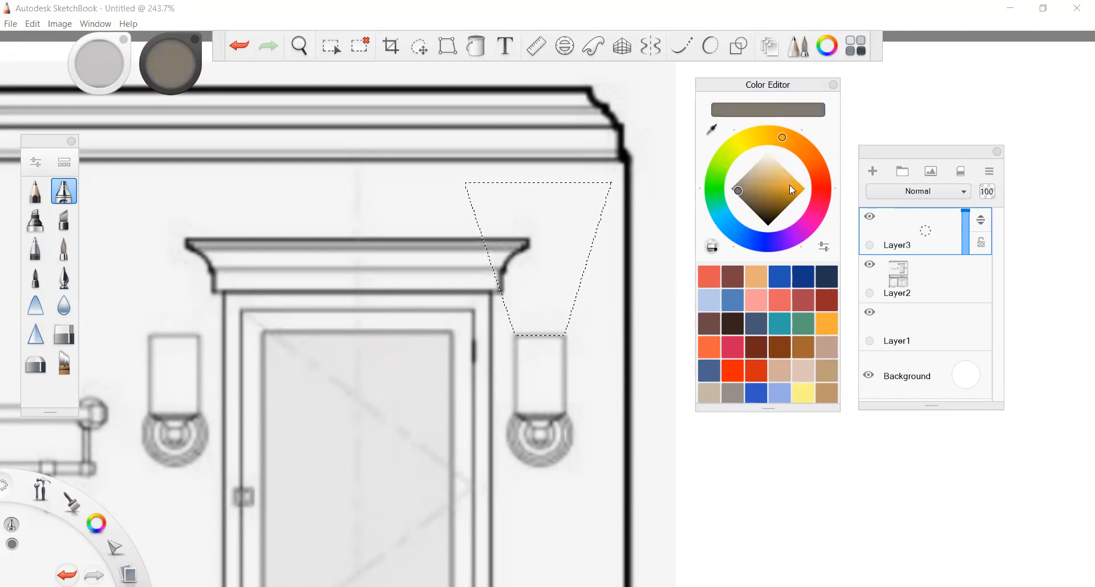
pyautogui.click(790, 184)
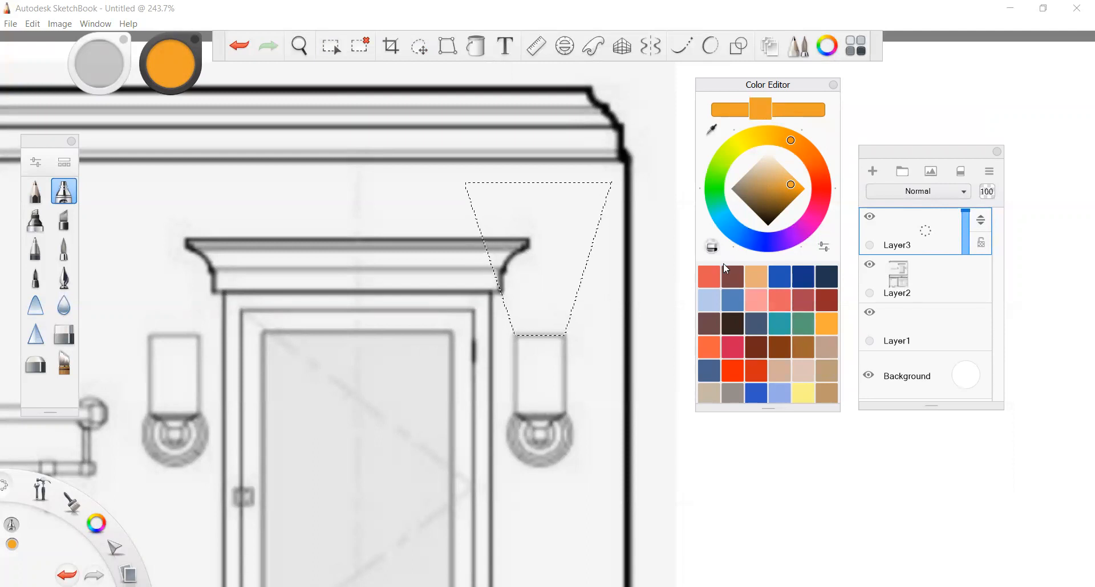
# - Save the orange in the palette's first swatch, mix a pale yellow, and save that in the second swatch
pyautogui.moveTo(708, 277); pyautogui.dragTo(708, 276)
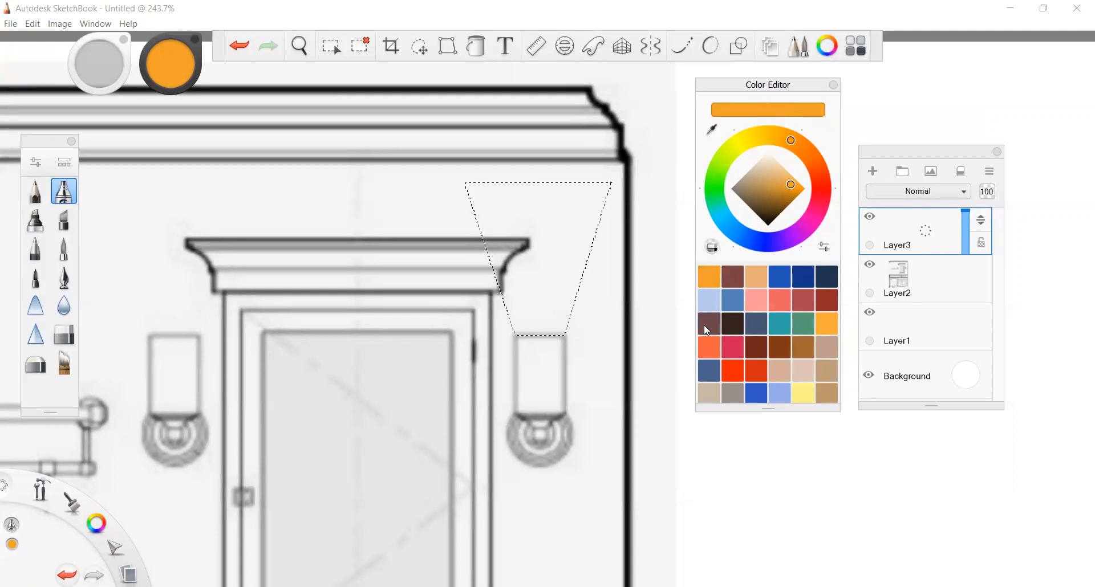
pyautogui.click(751, 137)
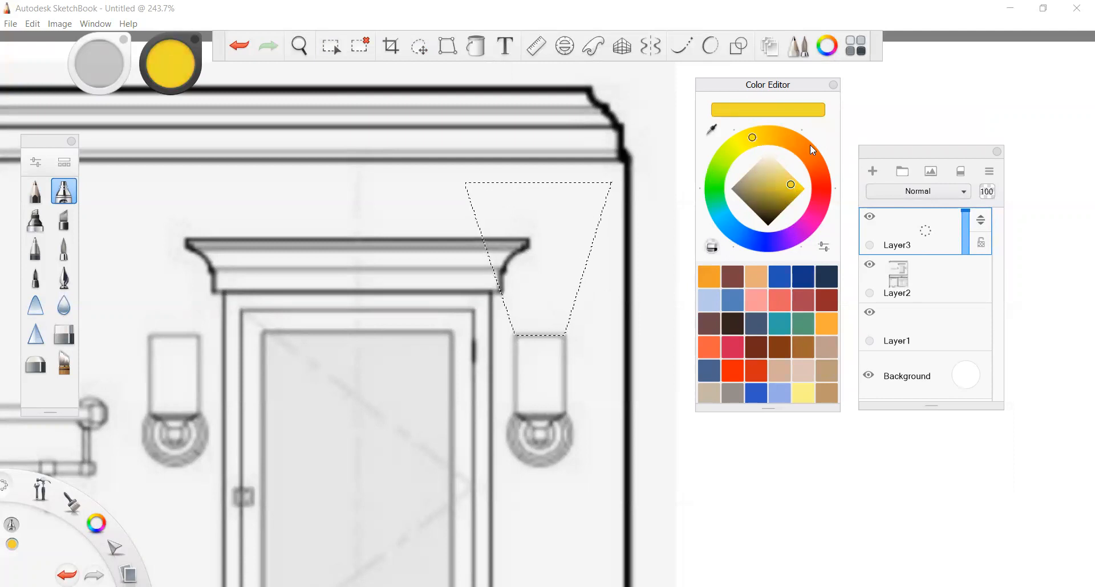
pyautogui.click(796, 190)
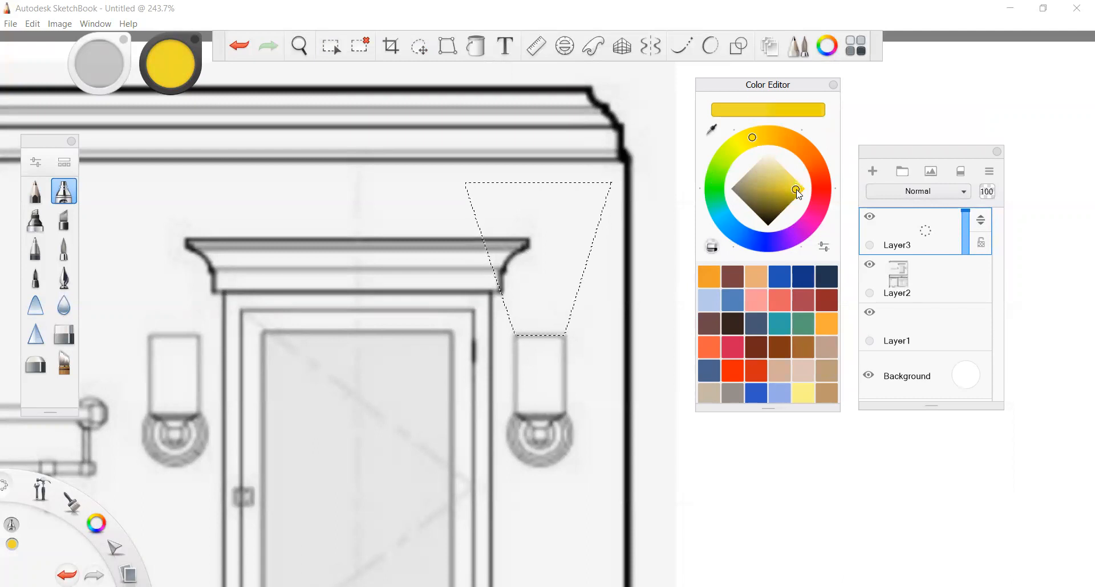
pyautogui.moveTo(797, 191); pyautogui.dragTo(777, 168)
pyautogui.click(775, 164)
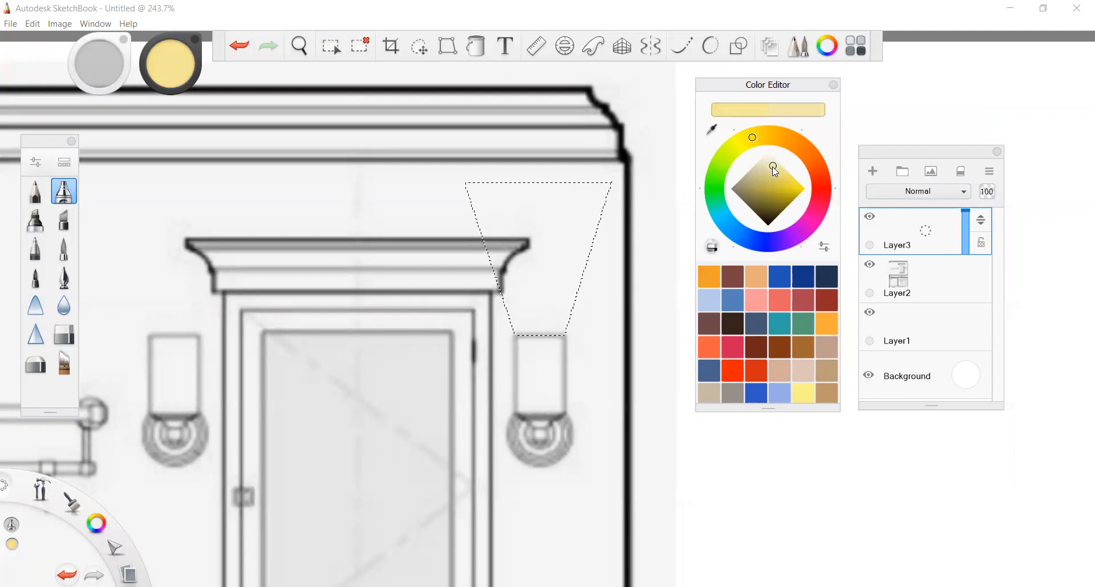
pyautogui.moveTo(753, 136); pyautogui.dragTo(746, 149)
pyautogui.click(745, 140)
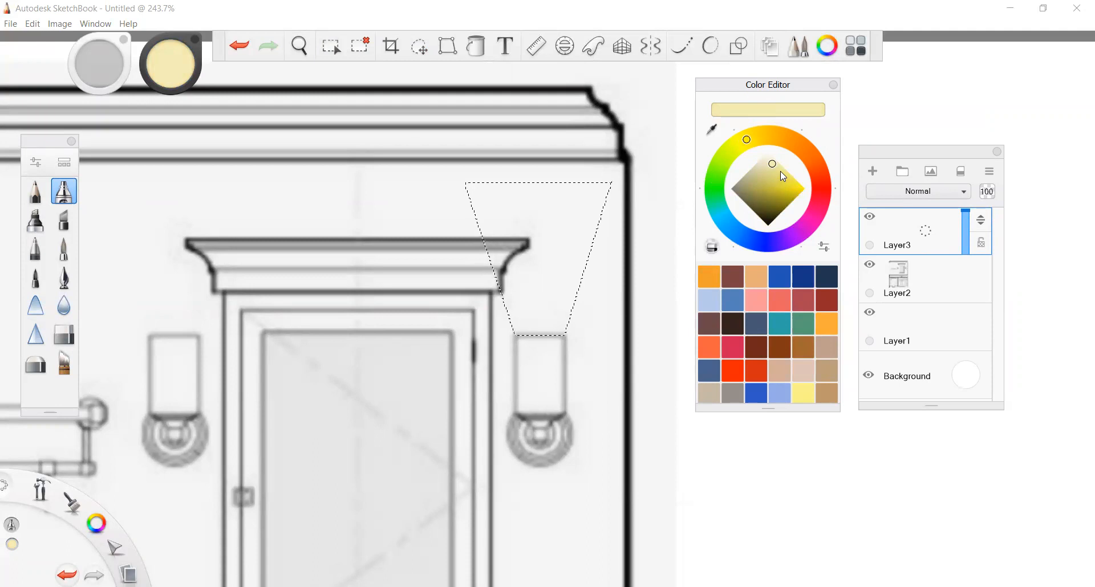
pyautogui.moveTo(770, 163); pyautogui.dragTo(773, 169)
pyautogui.click(772, 161)
pyautogui.click(733, 277)
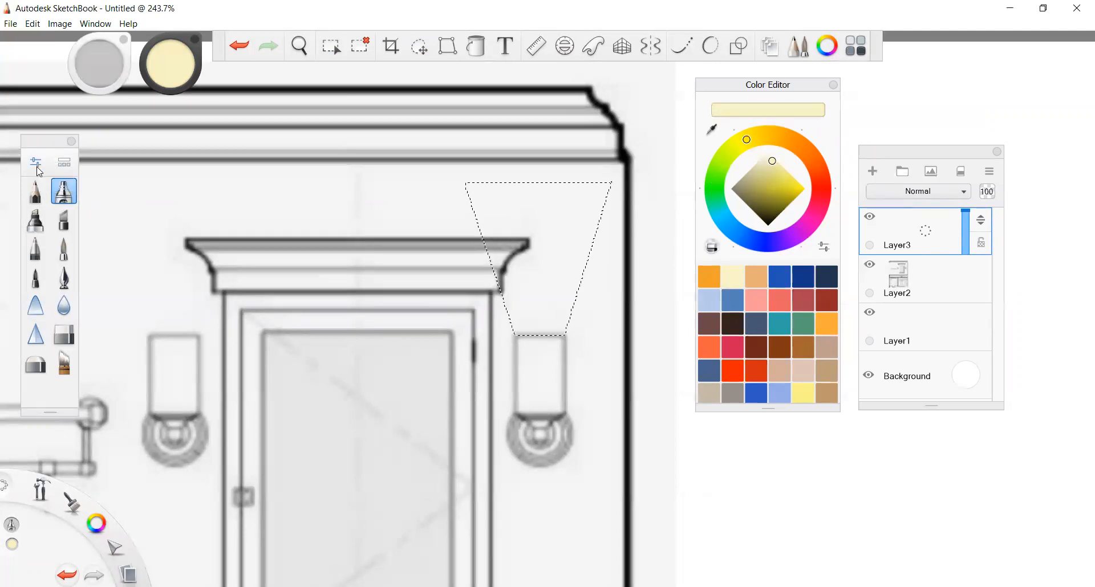
# - Close the Brush Palette and show it again
pyautogui.click(72, 142)
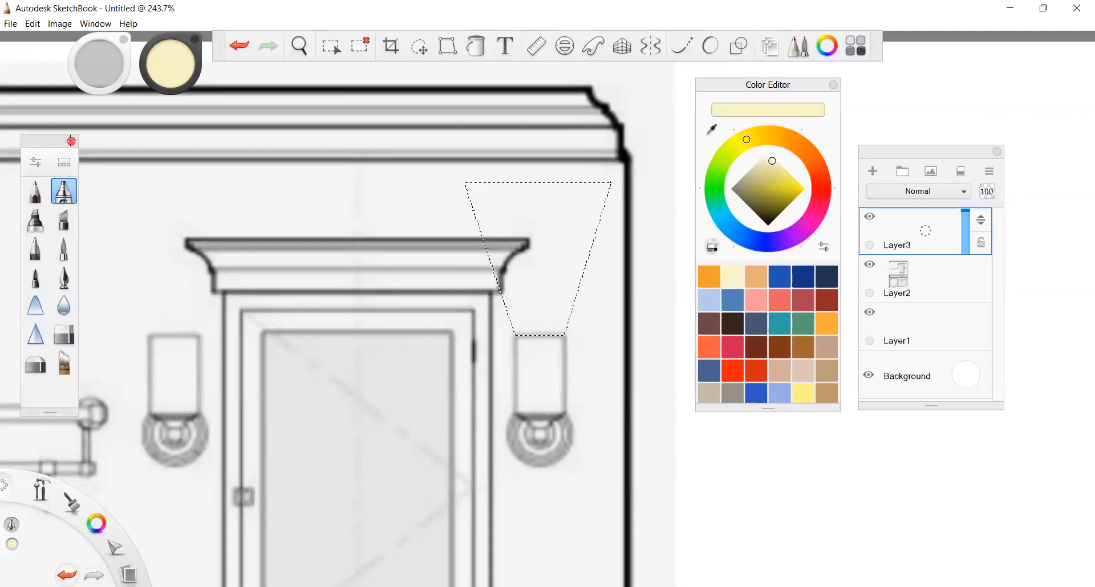
pyautogui.click(88, 26)
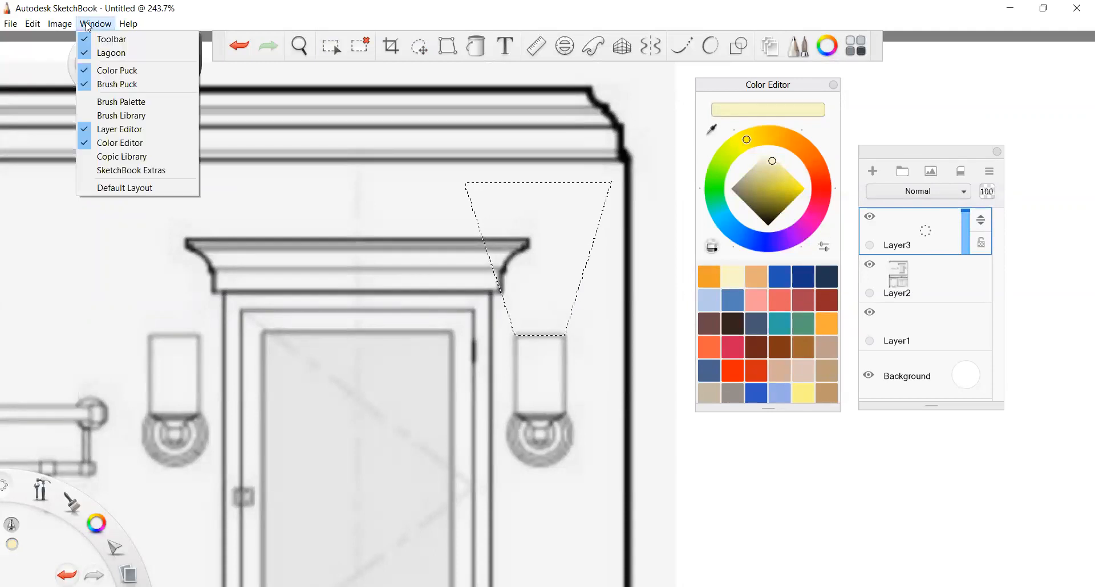
pyautogui.click(132, 104)
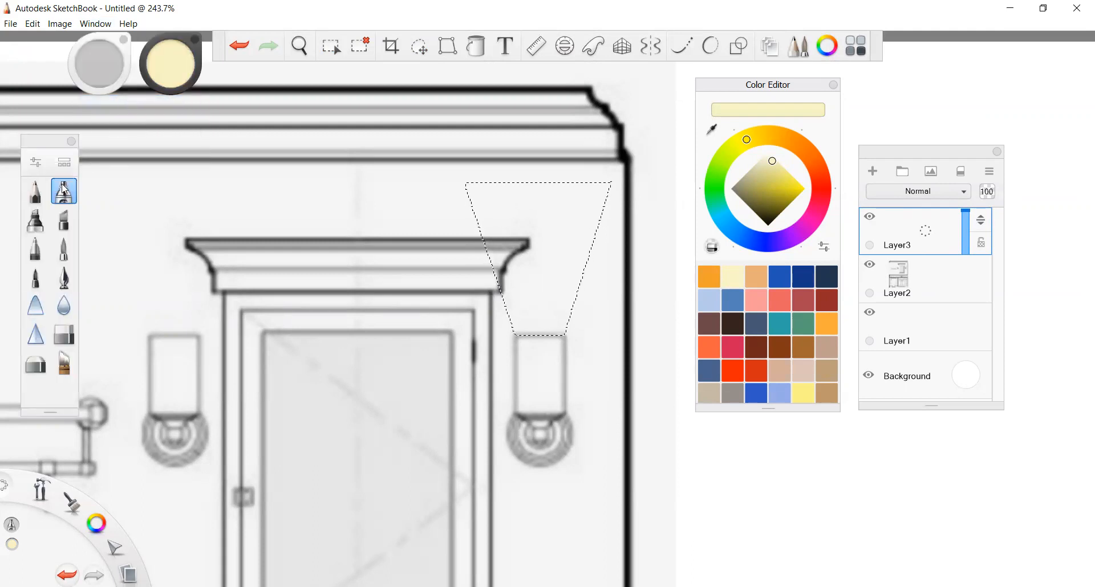
# - Open the airbrush's properties, move them clear of the light cone, and set the size to 30.3 and flow to 100%
pyautogui.click(36, 166)
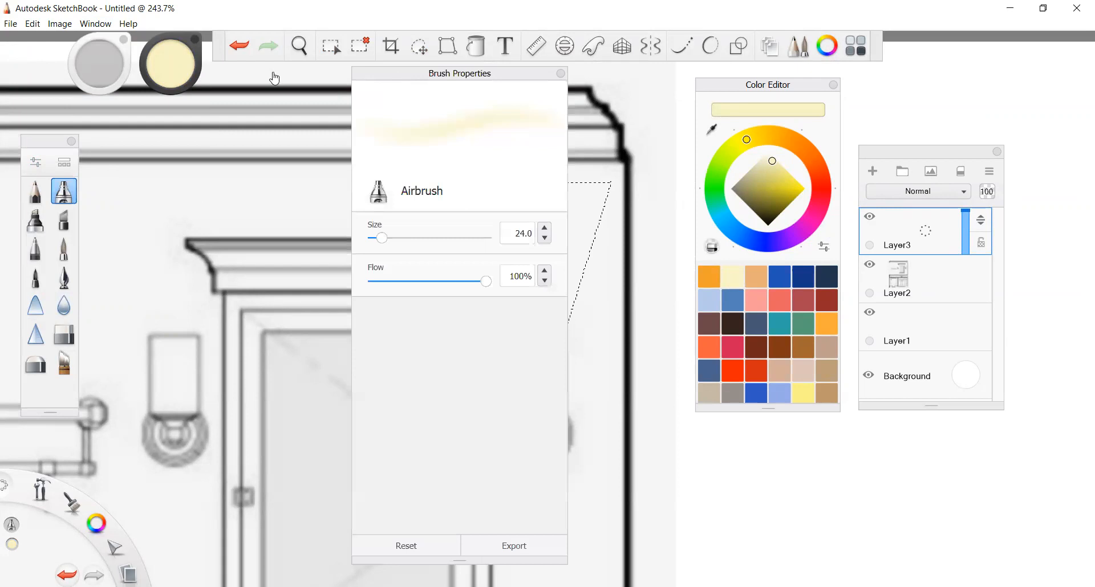
pyautogui.moveTo(154, 77); pyautogui.dragTo(153, 77)
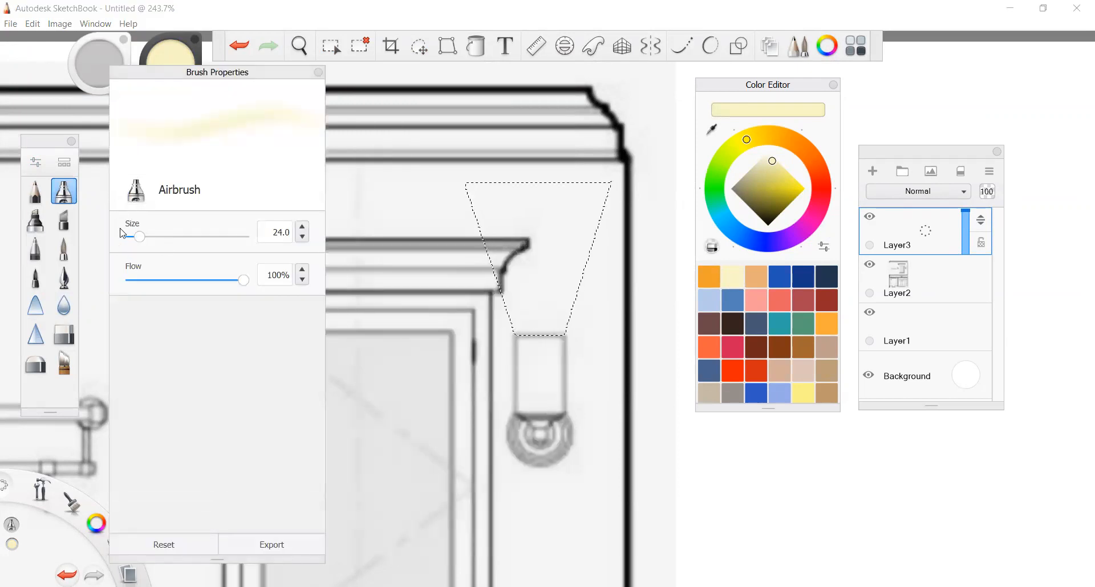
pyautogui.moveTo(140, 237)
pyautogui.mouseDown()
pyautogui.moveTo(176, 239)
pyautogui.moveTo(142, 239)
pyautogui.mouseUp()
pyautogui.moveTo(245, 283)
pyautogui.mouseDown()
pyautogui.moveTo(150, 282)
pyautogui.moveTo(176, 281)
pyautogui.mouseUp()
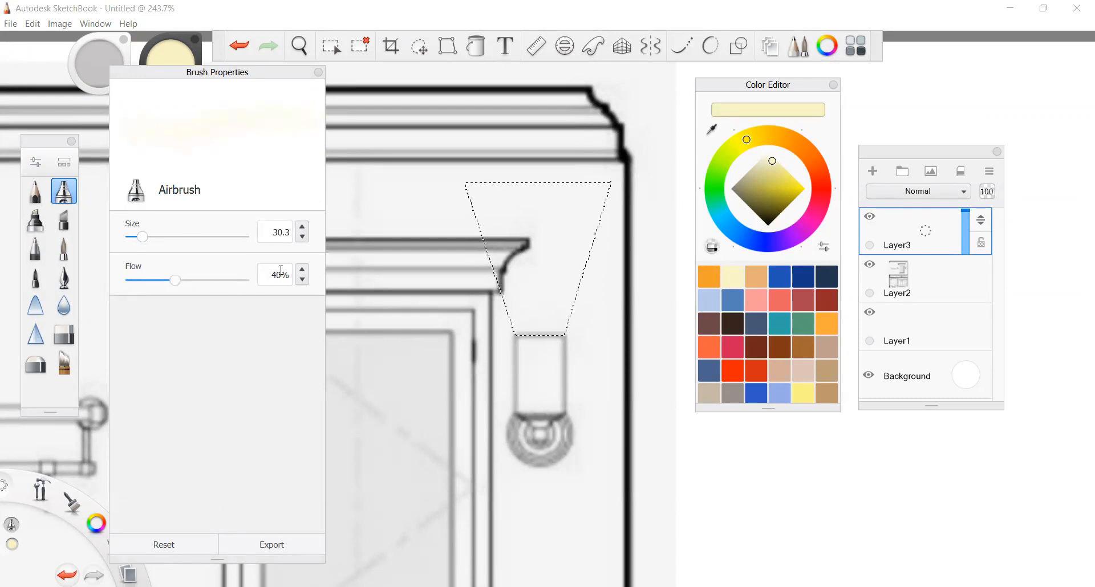
pyautogui.click(178, 280)
pyautogui.moveTo(177, 280); pyautogui.dragTo(262, 279)
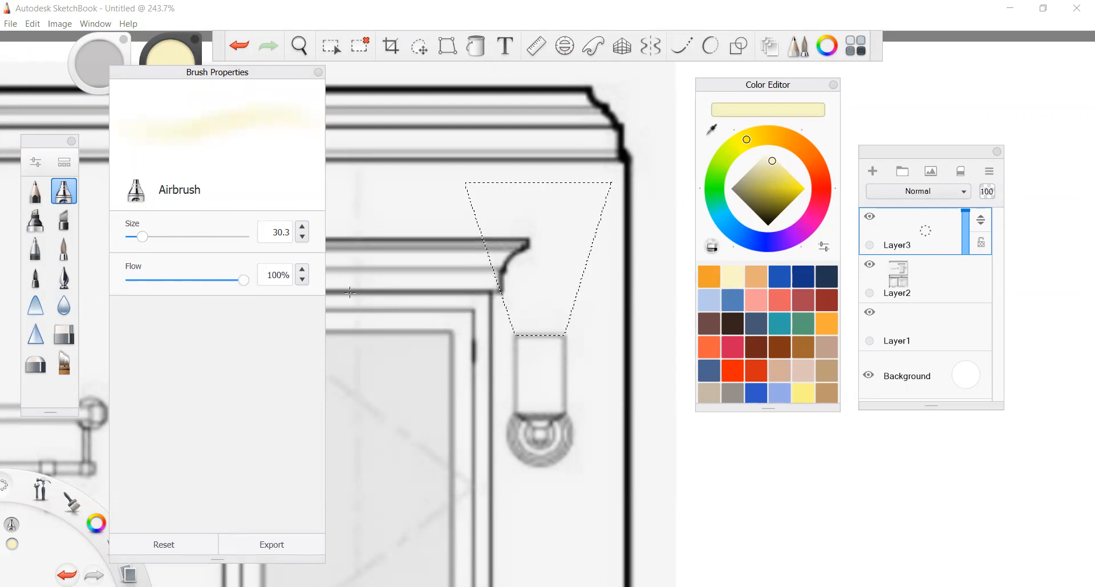
# - Airbrush orange at the cone's base above the right sconce, undo the stray upper dab, and spray pale yellow above it
pyautogui.moveTo(551, 305); pyautogui.dragTo(539, 324)
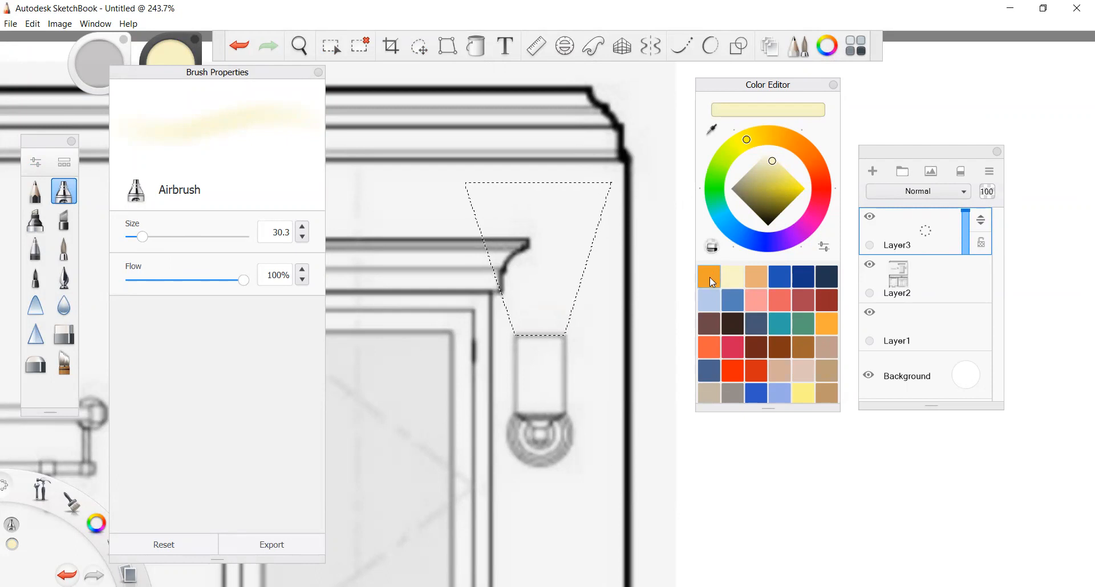
pyautogui.click(711, 276)
pyautogui.moveTo(541, 313); pyautogui.dragTo(539, 328)
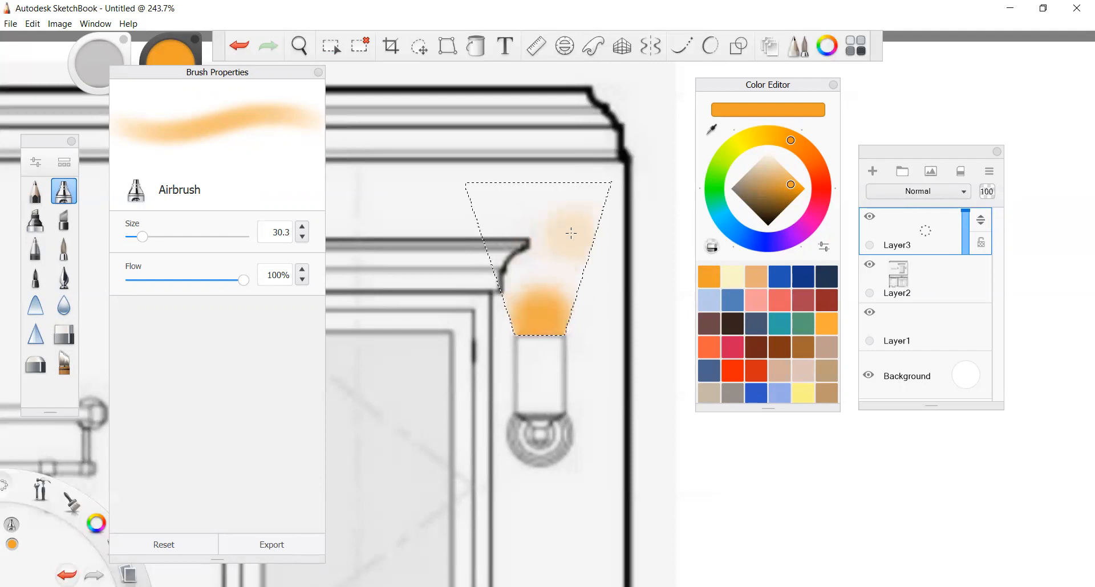
pyautogui.hotkey('ctrl', 'z')
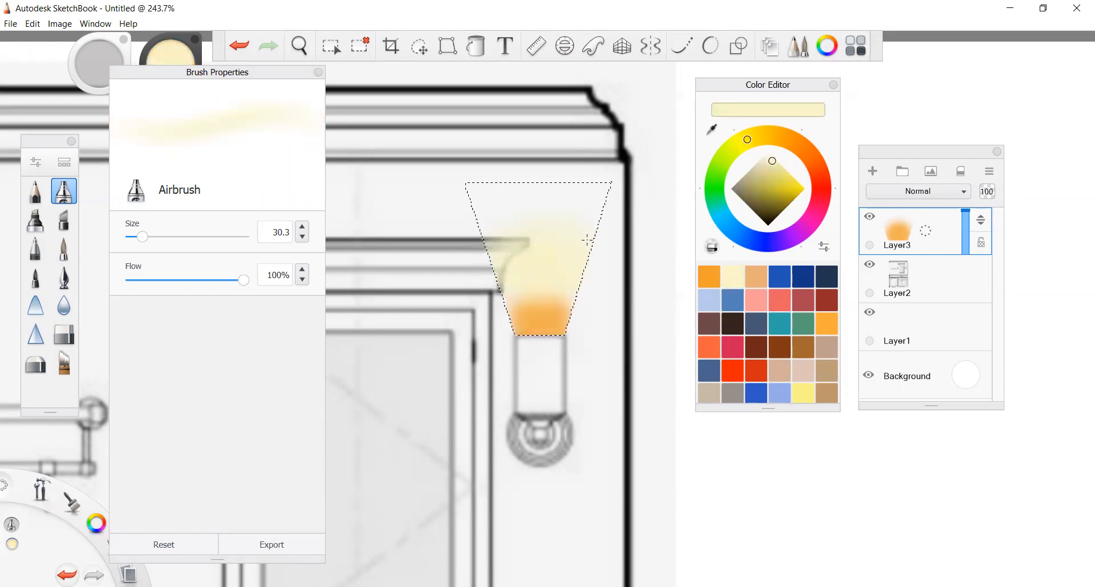
# - Layer more saved orange and pale yellow inside the cone to form a gradient fading upward from the sconce
pyautogui.click(707, 278)
pyautogui.moveTo(535, 286)
pyautogui.mouseDown()
pyautogui.moveTo(514, 295)
pyautogui.moveTo(603, 294)
pyautogui.moveTo(500, 283)
pyautogui.moveTo(488, 271)
pyautogui.moveTo(565, 266)
pyautogui.moveTo(666, 347)
pyautogui.moveTo(572, 415)
pyautogui.mouseUp()
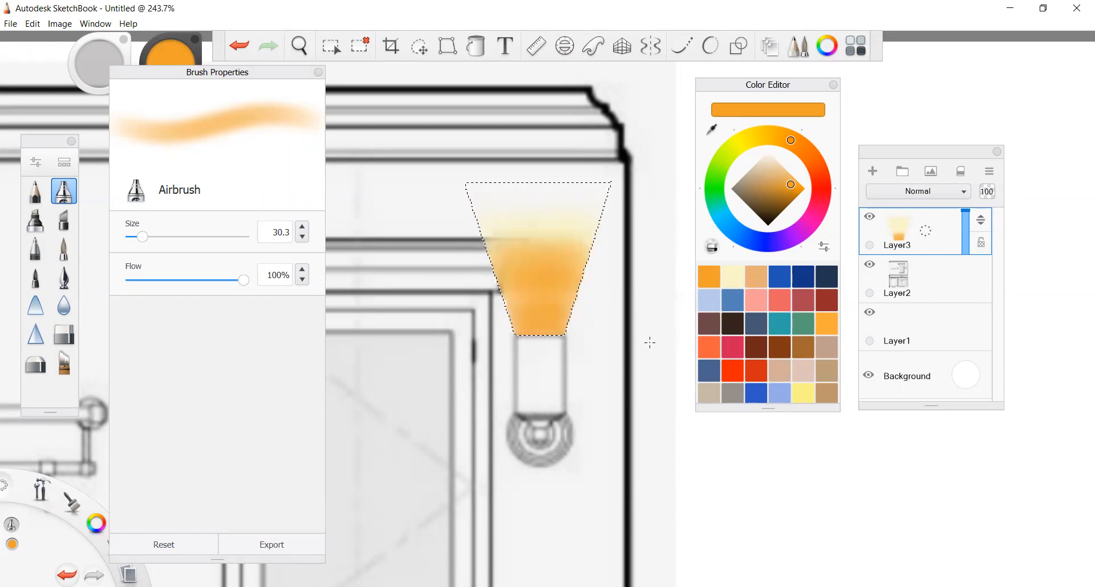
pyautogui.click(739, 281)
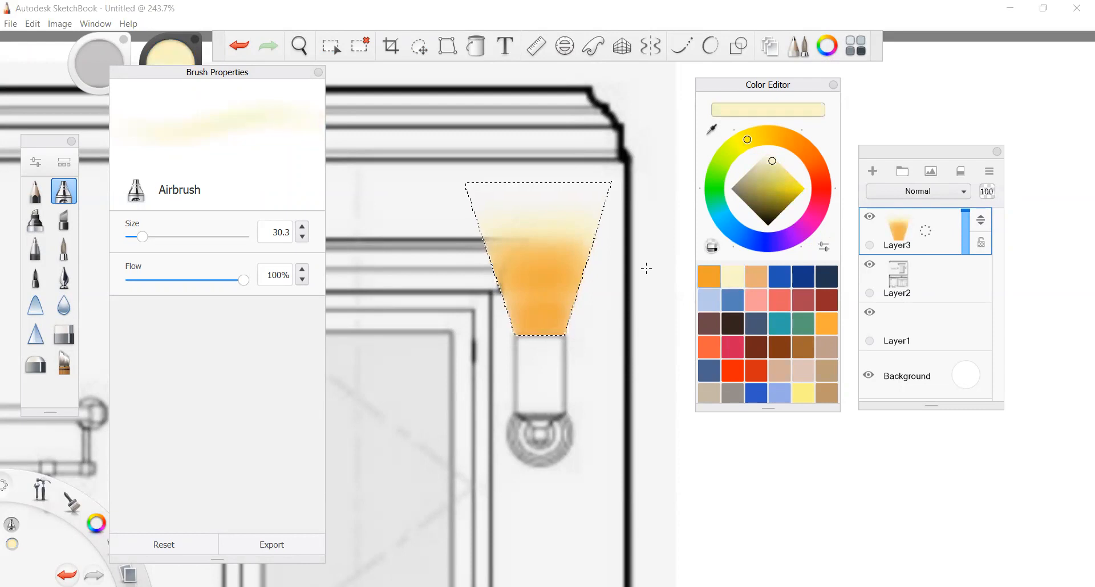
pyautogui.moveTo(489, 252); pyautogui.dragTo(669, 286)
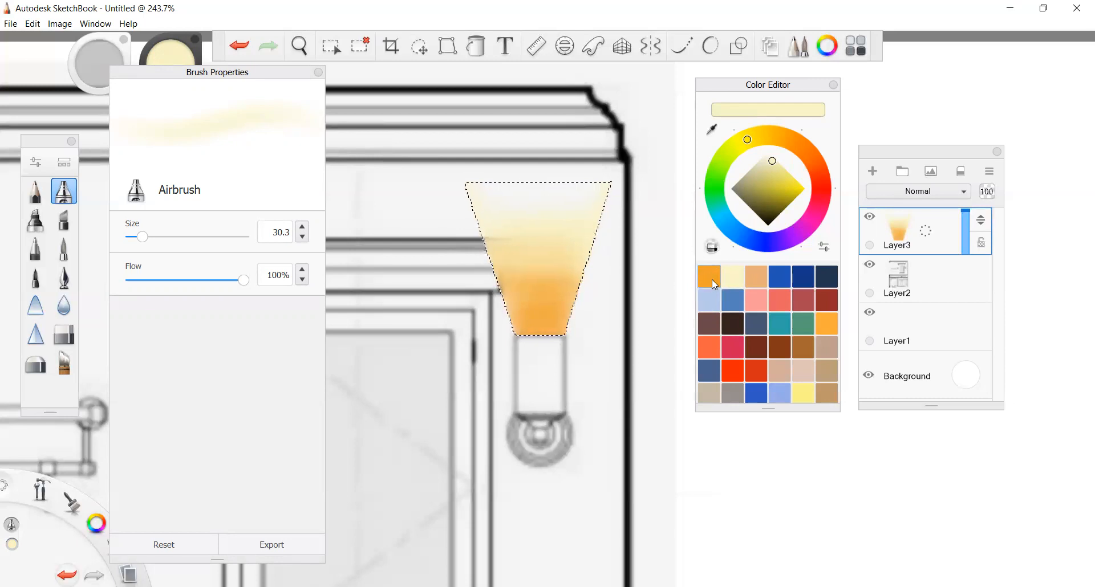
pyautogui.keyDown('alt'); pyautogui.click(539, 335); pyautogui.keyUp('alt')
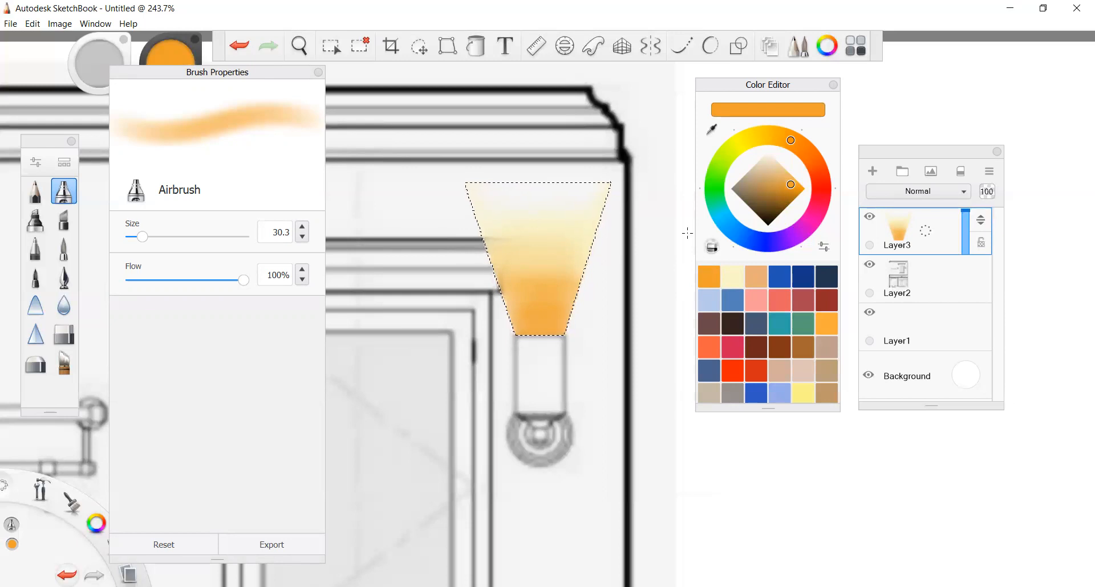
pyautogui.moveTo(509, 263); pyautogui.dragTo(493, 214)
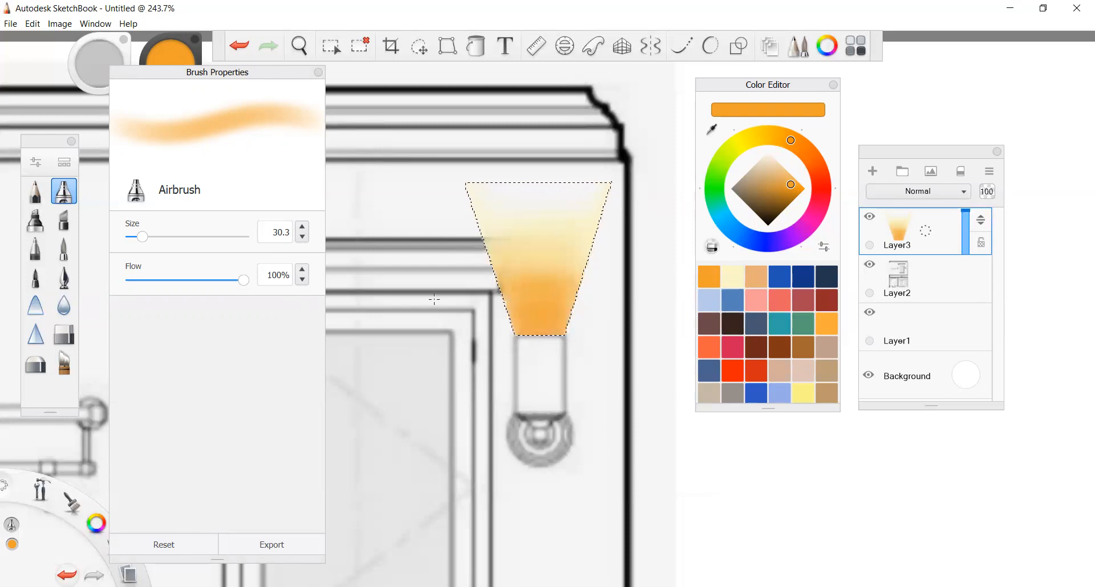
# - Use the Soft Eraser to lighten the cone's left edge, undoing the strokes that remove too much colour
pyautogui.click(36, 366)
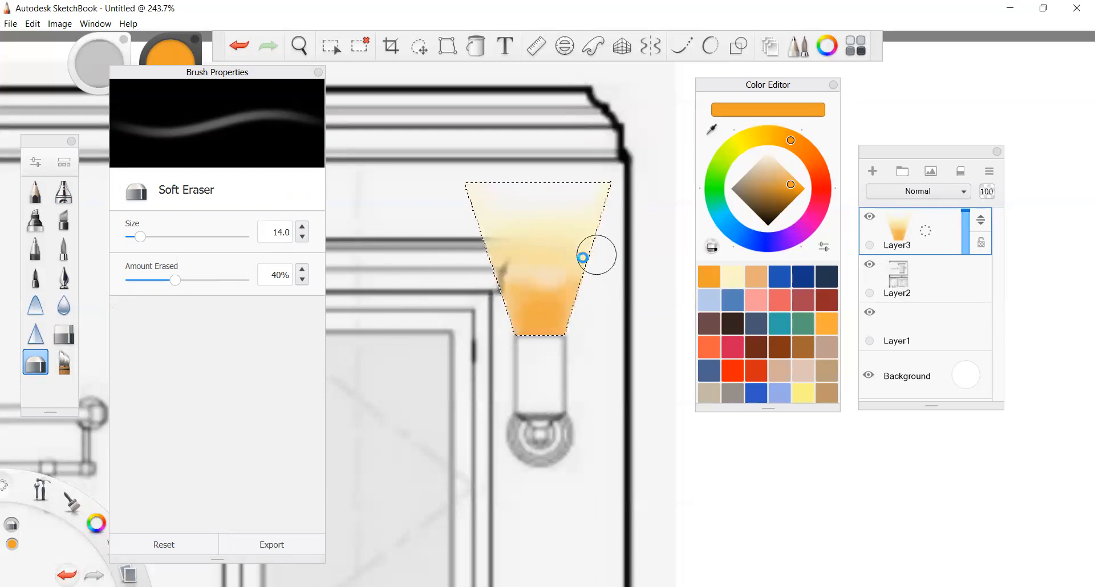
pyautogui.hotkey('ctrl', 'z')
pyautogui.moveTo(513, 233)
pyautogui.mouseDown()
pyautogui.moveTo(603, 211)
pyautogui.moveTo(619, 188)
pyautogui.moveTo(589, 274)
pyautogui.moveTo(606, 225)
pyautogui.mouseUp()
pyautogui.hotkey('ctrl', 'z')
pyautogui.moveTo(450, 188); pyautogui.dragTo(487, 268)
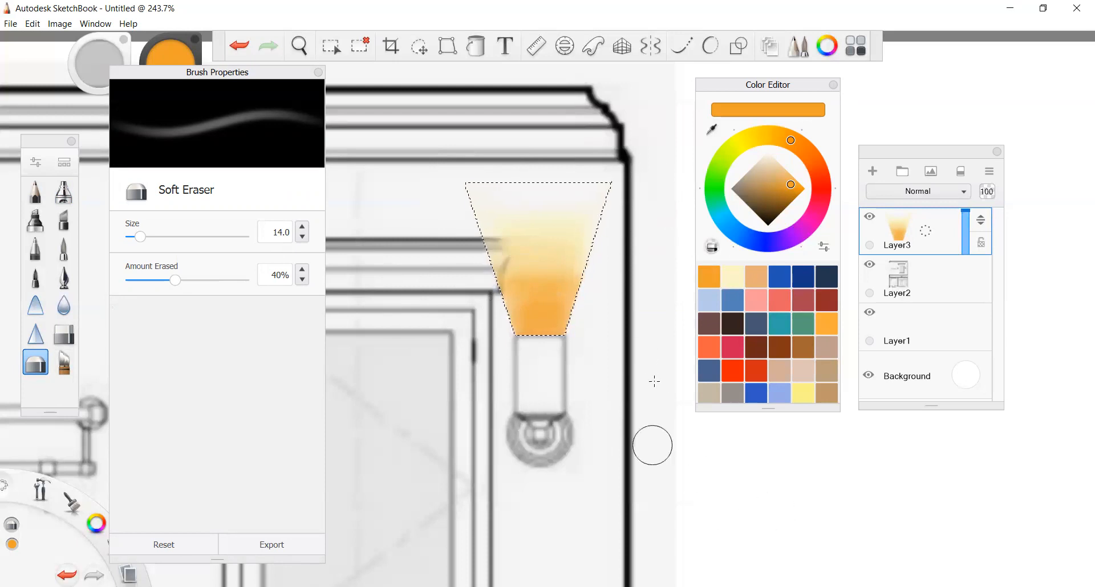
# - Blend the glow's colour bands with pale yellow using the airbrush at 45% flow, and clear the cone selection
pyautogui.click(64, 197)
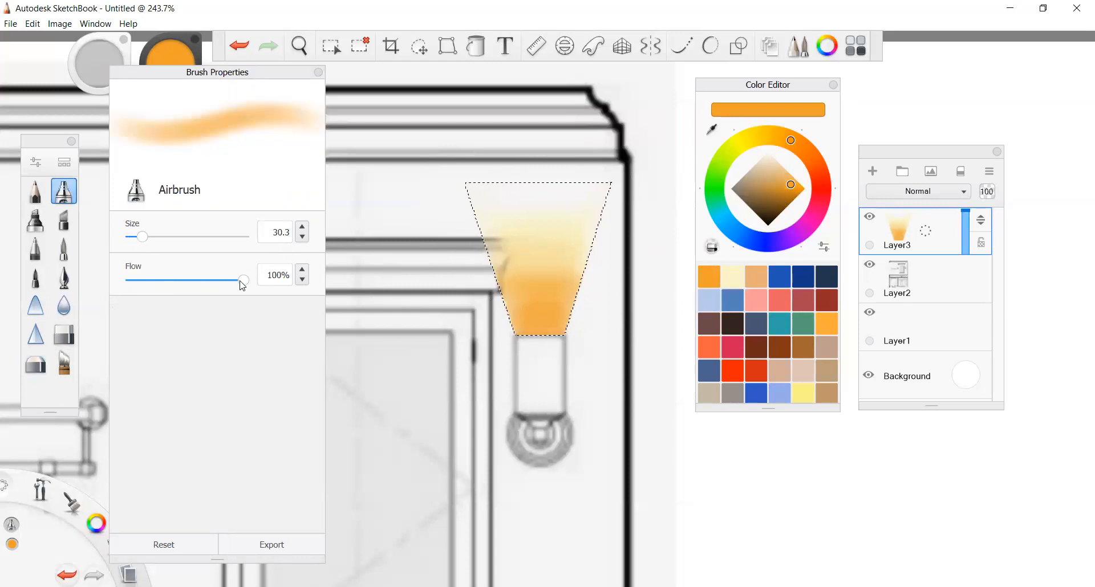
pyautogui.moveTo(243, 281); pyautogui.dragTo(180, 281)
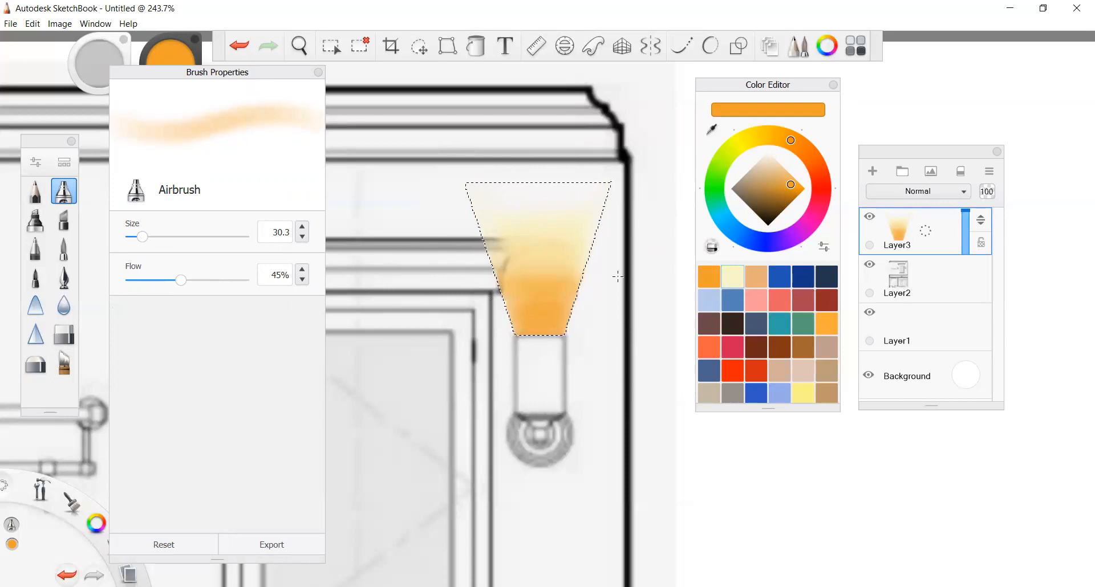
pyautogui.keyDown('alt'); pyautogui.click(491, 268); pyautogui.keyUp('alt')
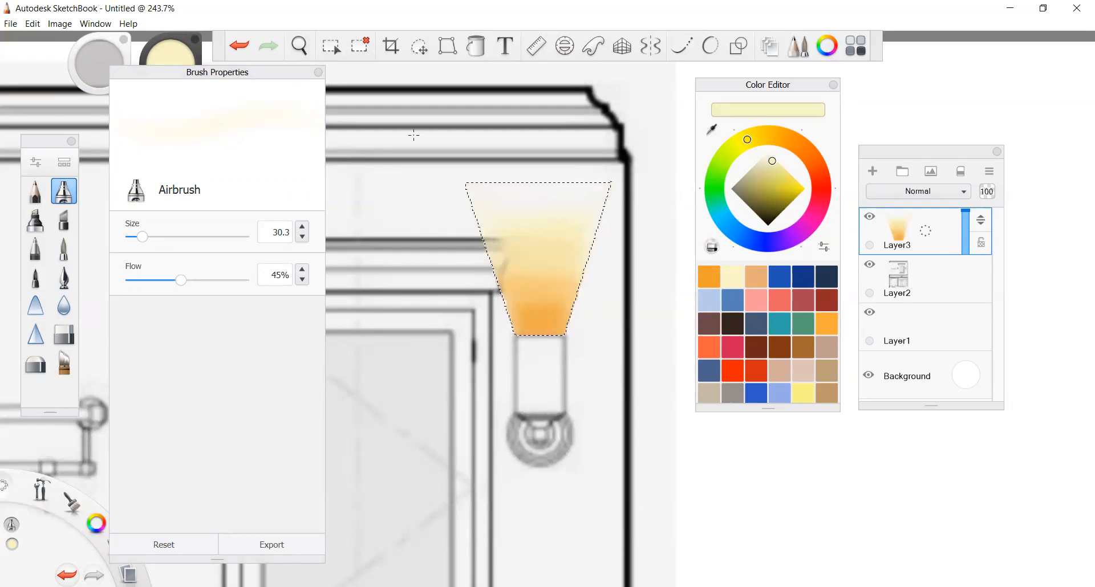
pyautogui.hotkey('ctrl', 'd')
# - Duplicate the layer holding the finished sconce glow
pyautogui.scroll(-5, 589, 270)
pyautogui.scroll(1, 541, 308)
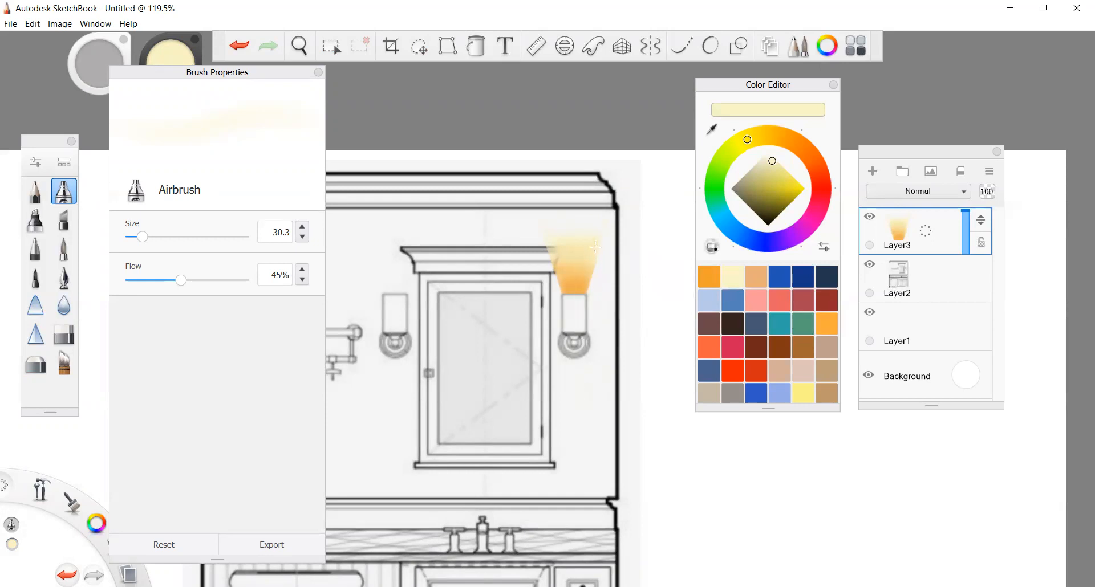
pyautogui.scroll(3, 575, 321)
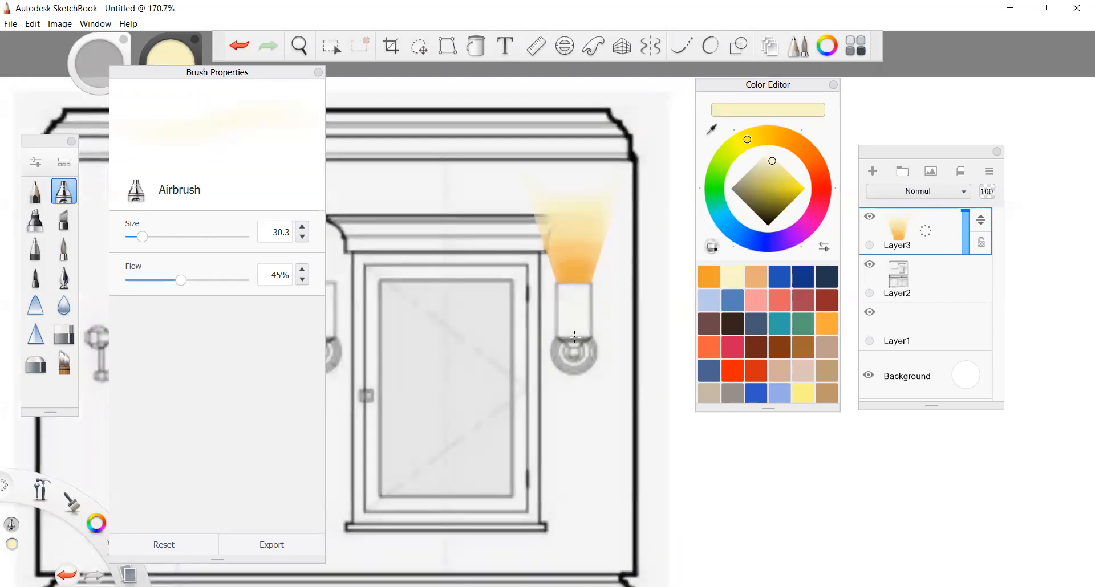
pyautogui.scroll(-2, 600, 342)
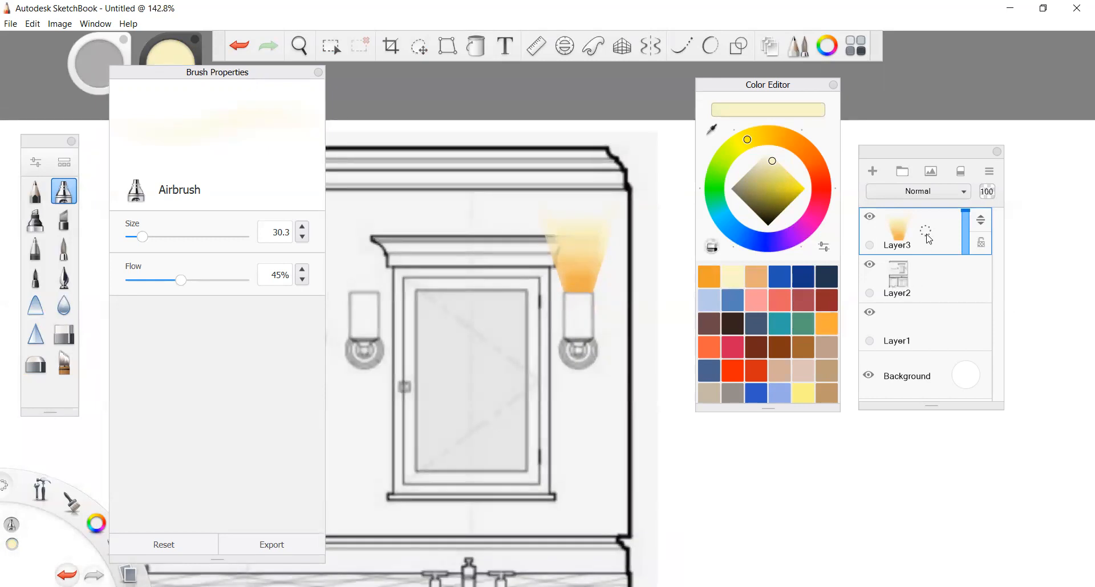
pyautogui.click(927, 236)
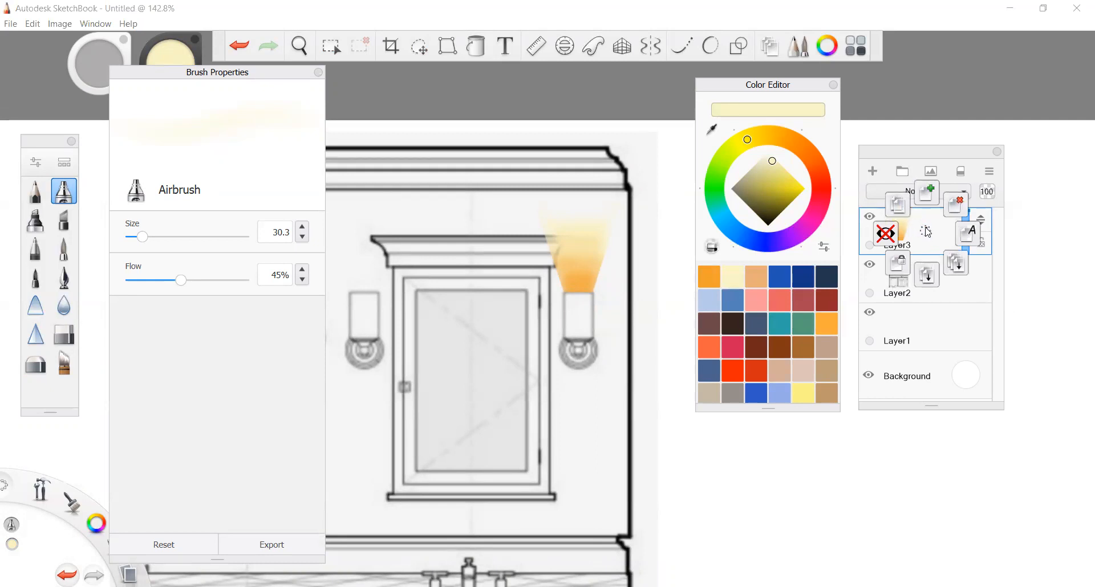
pyautogui.click(897, 205)
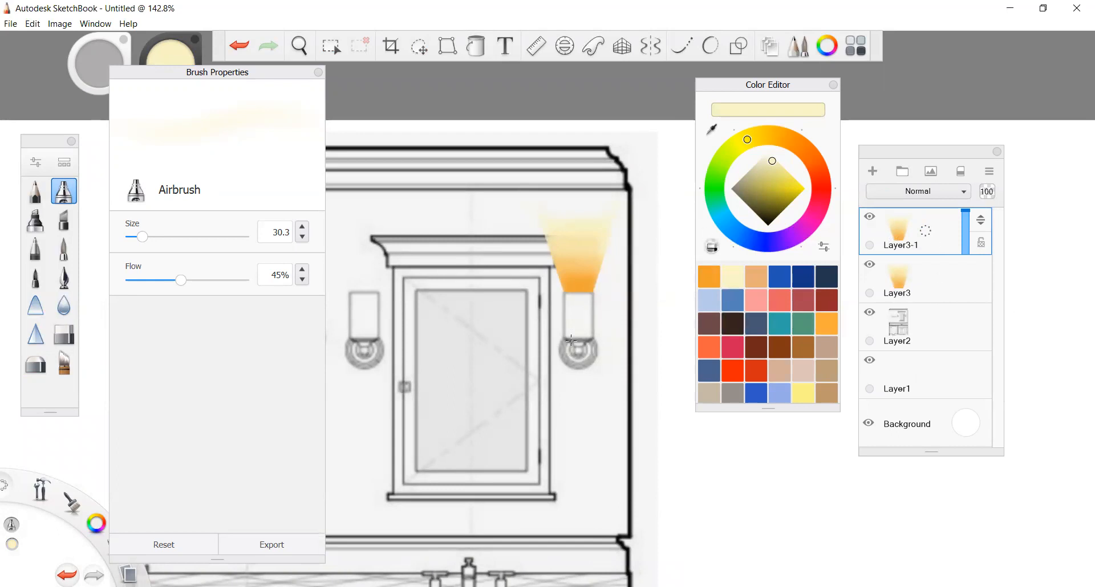
# - Rotate the duplicated glow 180° and move it straight down so it flares from the bottom of the right sconce's shade
pyautogui.click(421, 50)
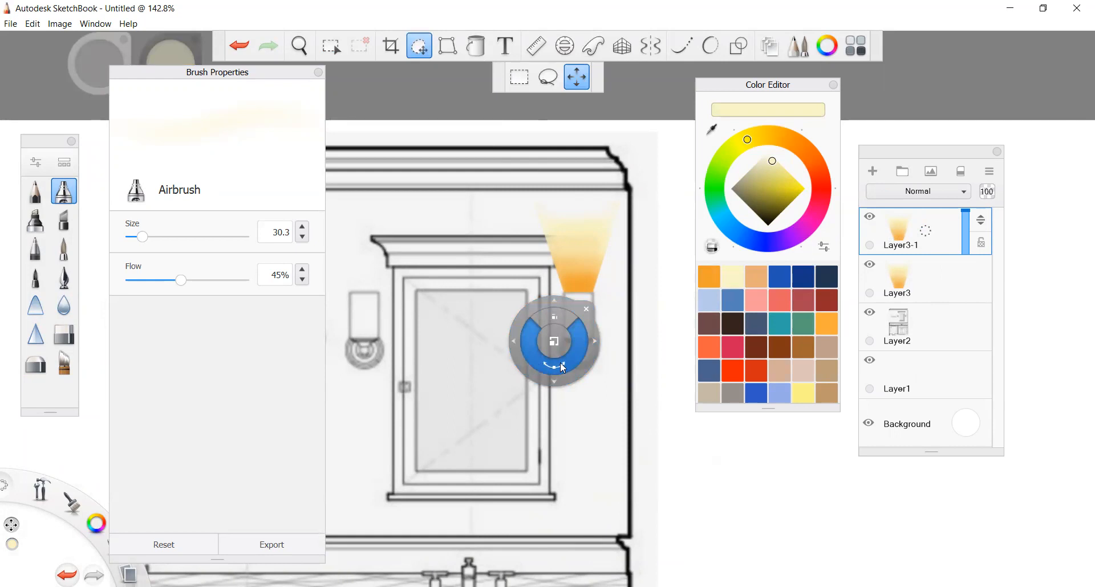
pyautogui.moveTo(561, 362); pyautogui.dragTo(589, 177)
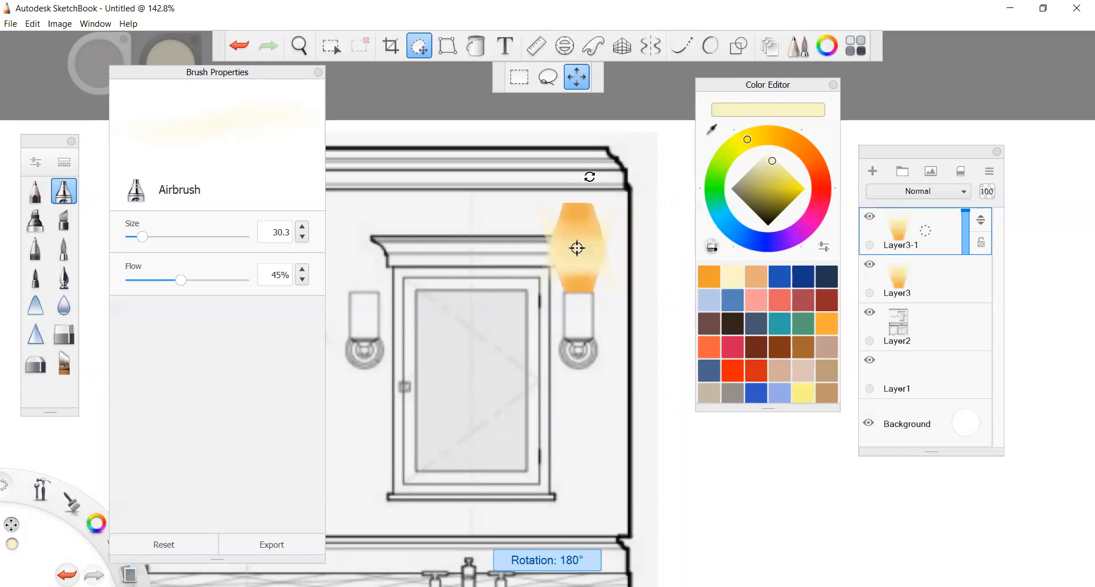
pyautogui.moveTo(589, 177); pyautogui.dragTo(589, 177)
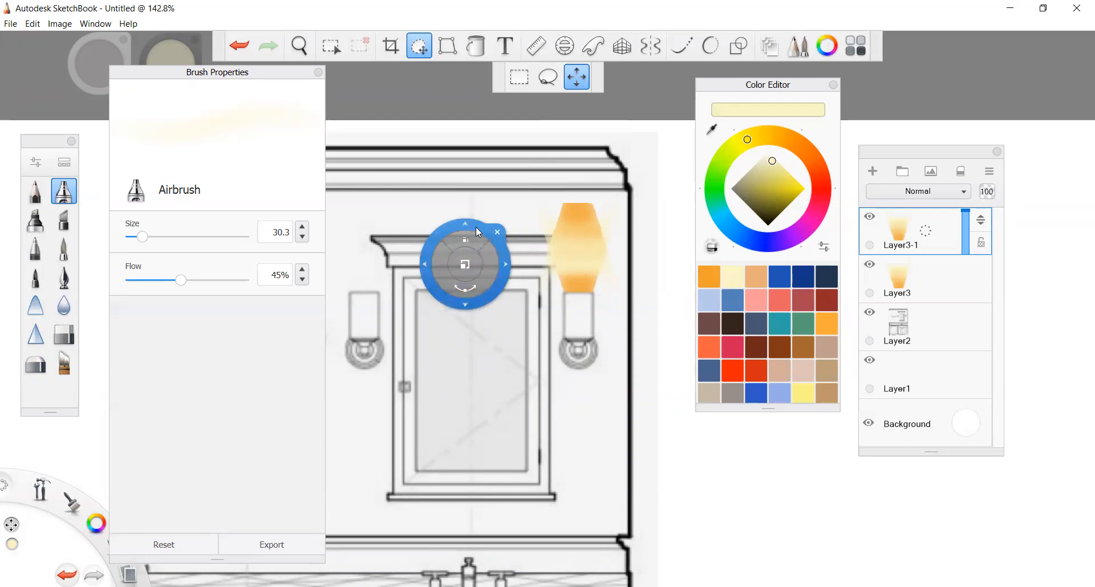
pyautogui.moveTo(477, 225); pyautogui.dragTo(477, 361)
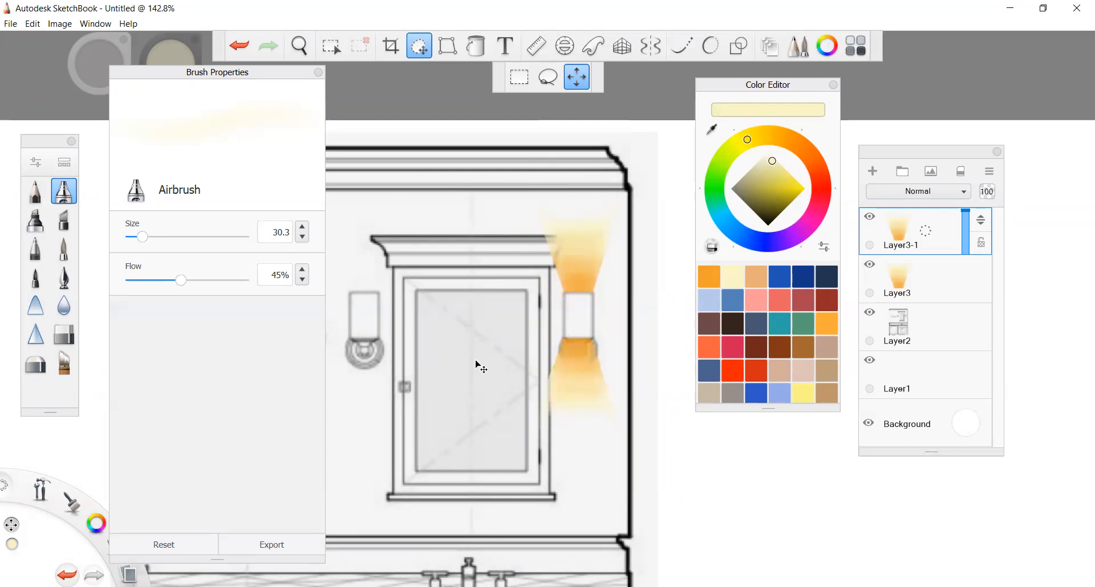
# - Nudge the flipped glow into line beneath the right sconce's shade and finish the transformation
pyautogui.moveTo(476, 361); pyautogui.dragTo(477, 361)
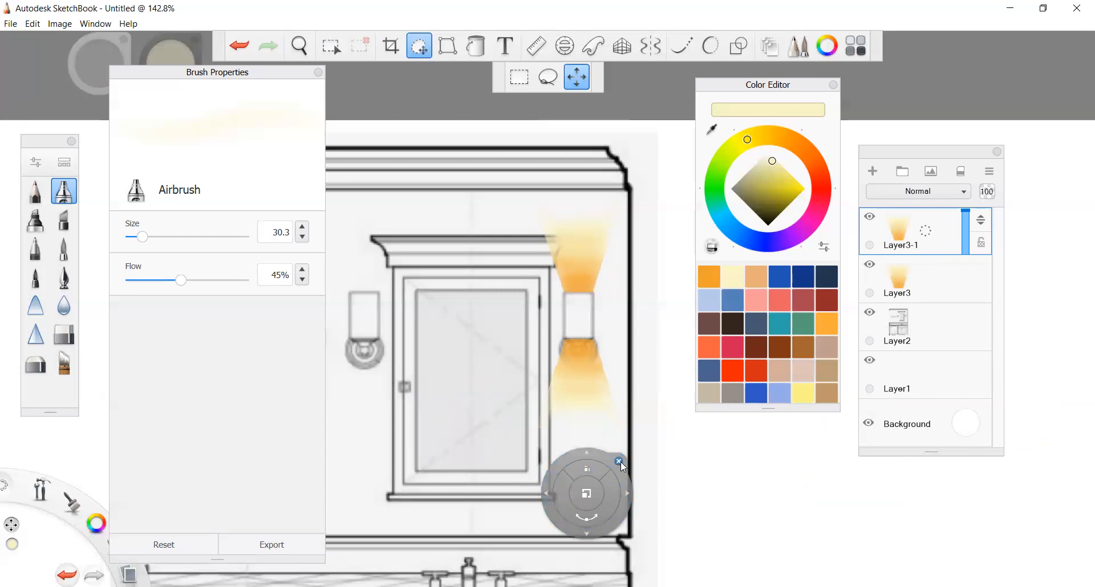
pyautogui.click(619, 461)
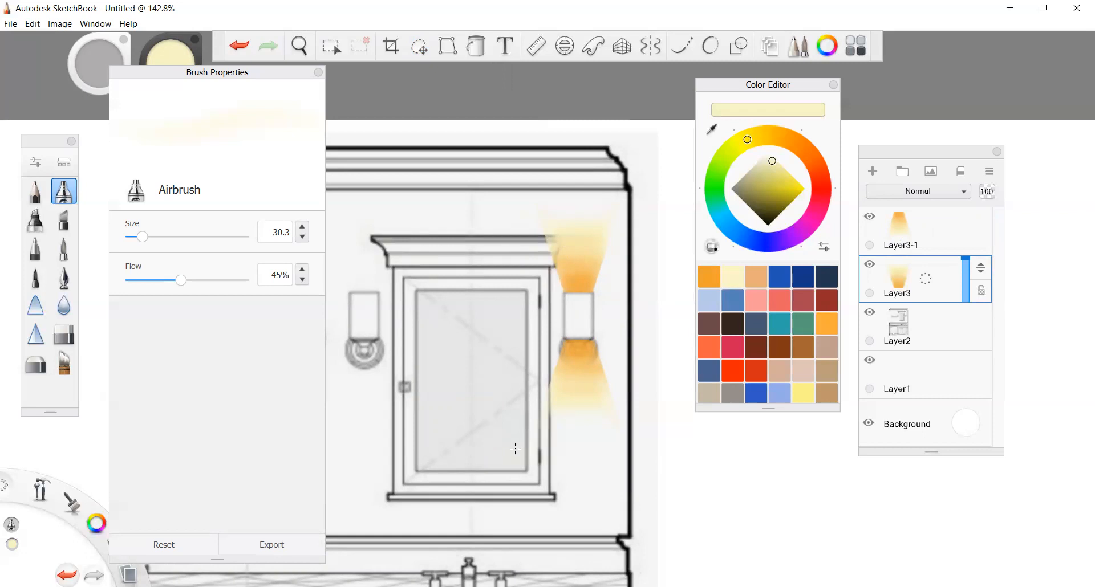
# - Set the blending mode of both glow layers, Layer3 and Layer3-1, to Multiply
pyautogui.click(942, 197)
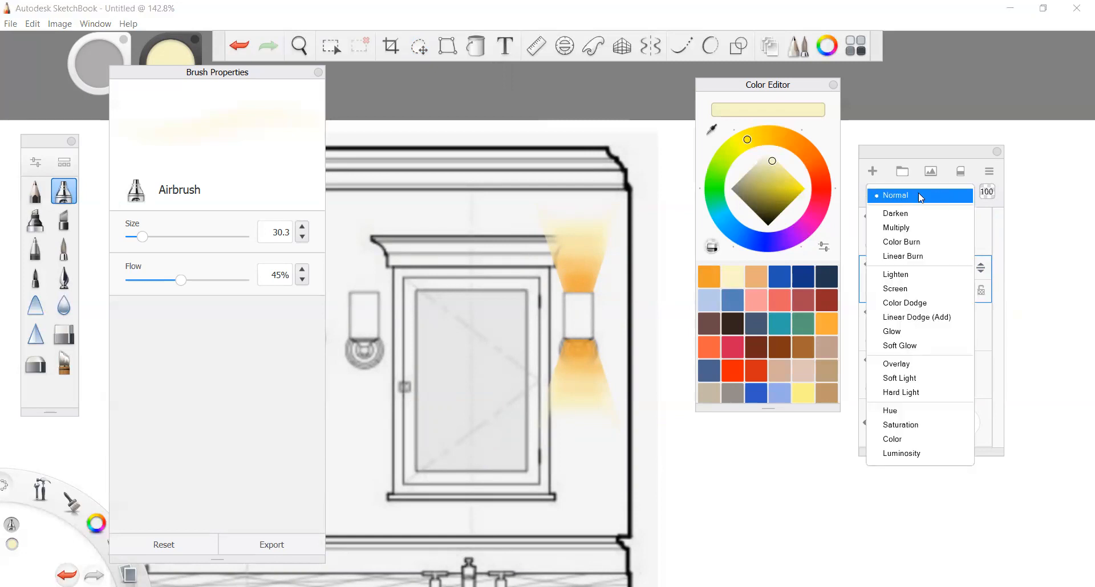
pyautogui.click(914, 230)
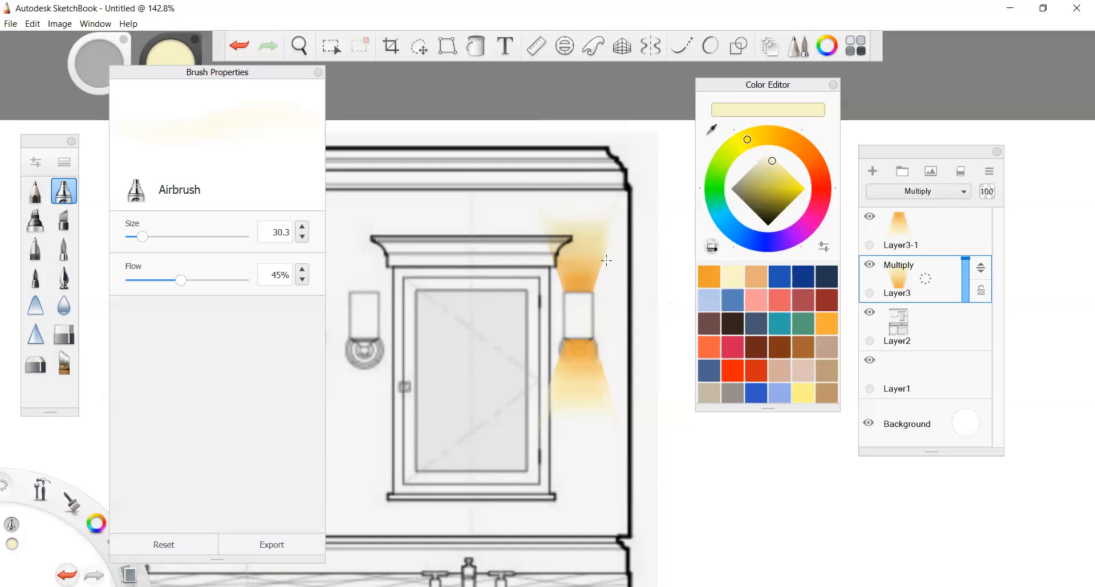
pyautogui.click(931, 235)
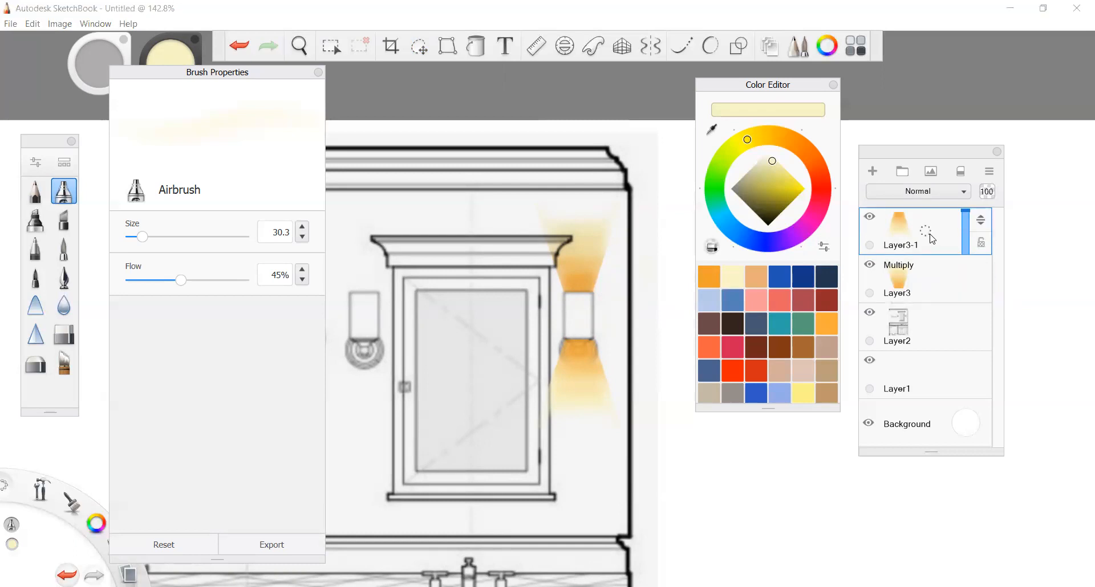
pyautogui.click(924, 191)
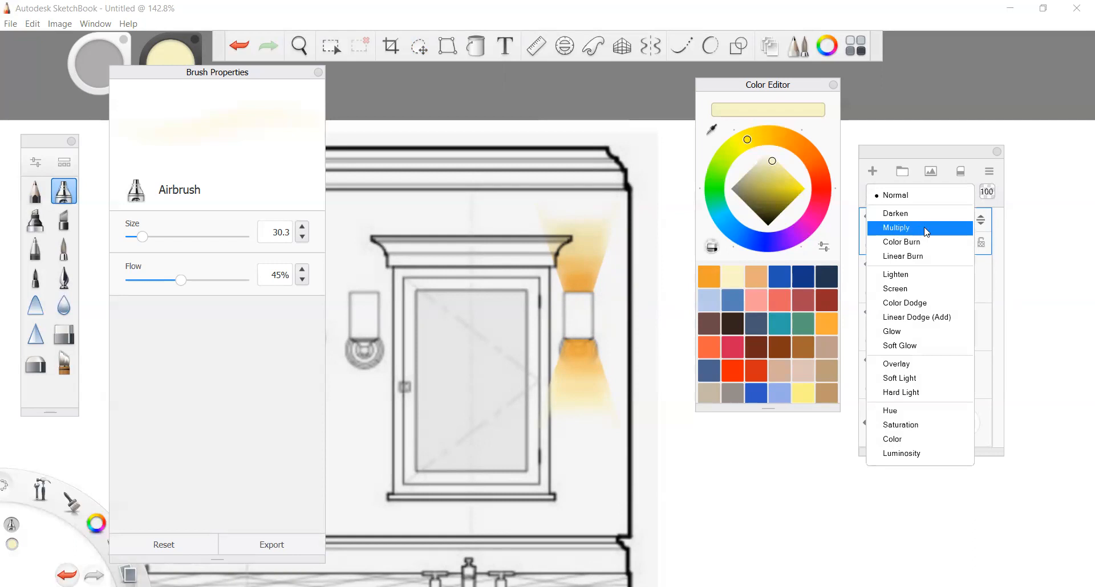
pyautogui.click(926, 231)
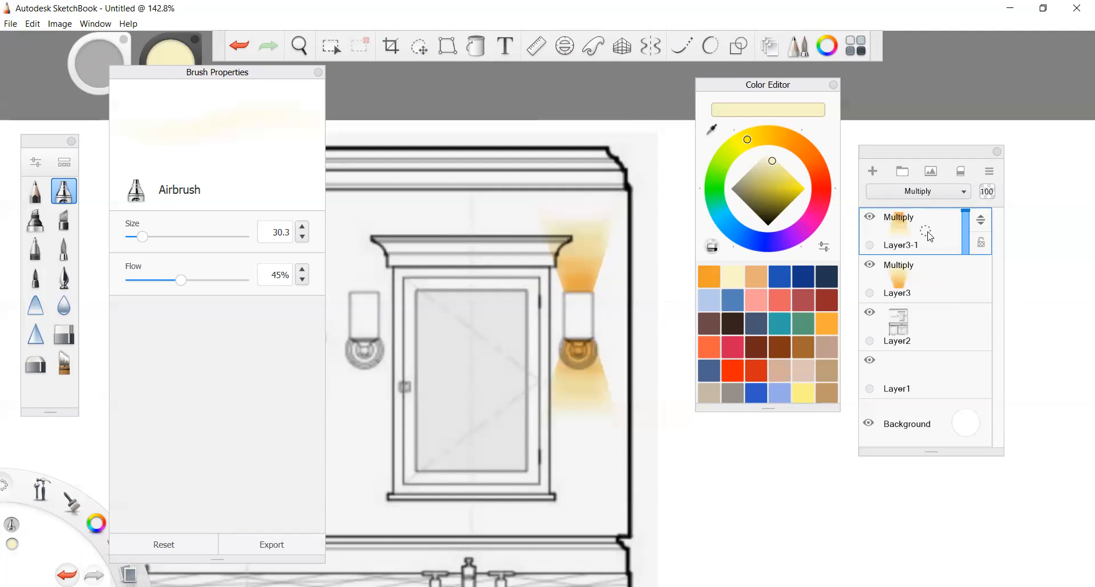
# - Merge Layer3-1 down into Layer3 and toggle the merged layer's visibility off and on to check it
pyautogui.moveTo(929, 235); pyautogui.dragTo(930, 276)
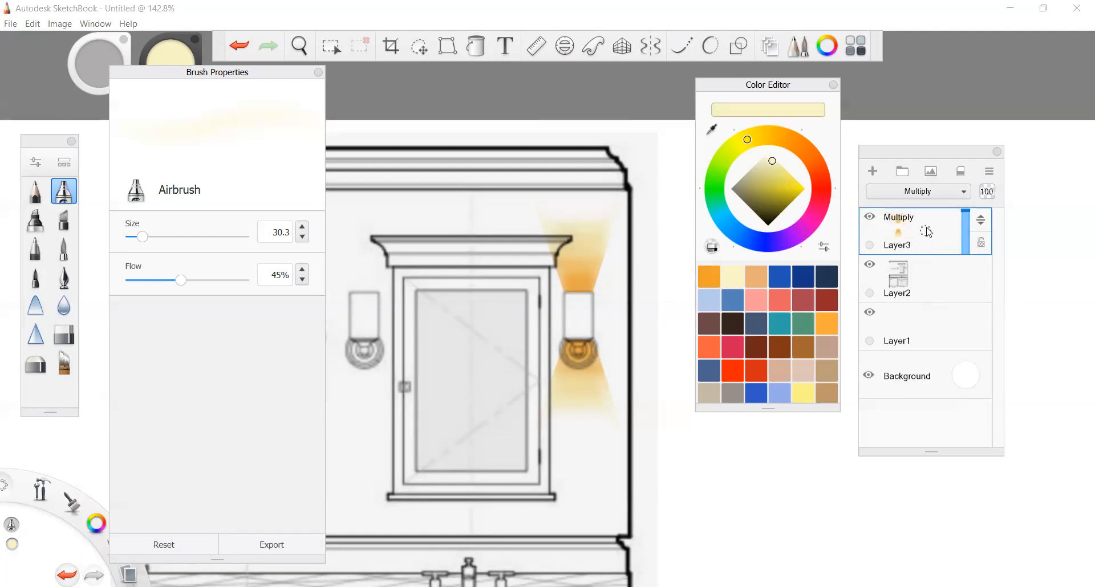
pyautogui.click(870, 220)
pyautogui.click(871, 219)
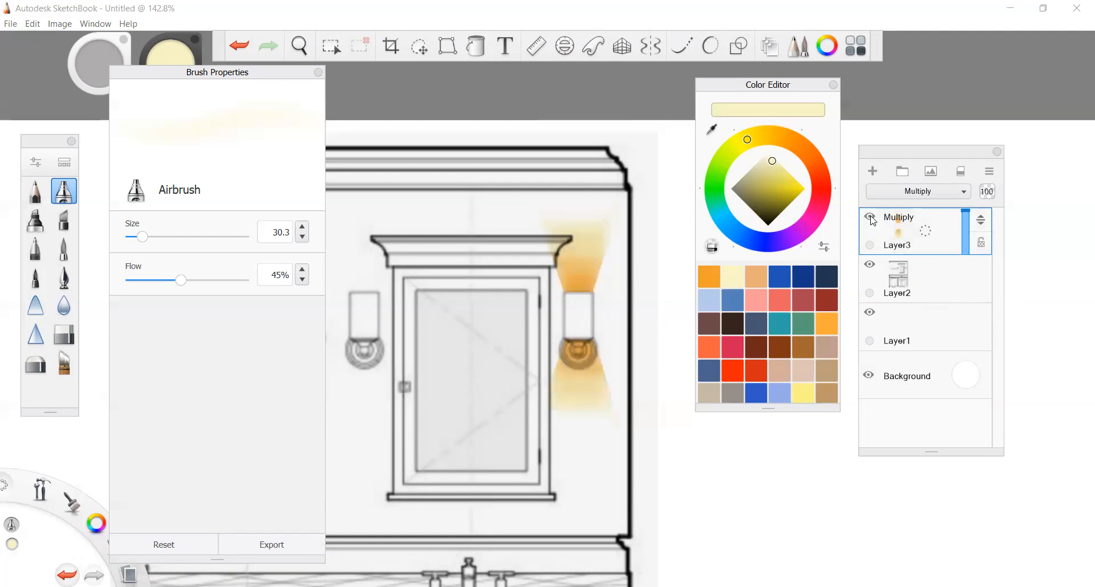
# - Duplicate the merged glow layer and move the copy horizontally so its glows sit above and below the left sconce's shade
pyautogui.click(927, 237)
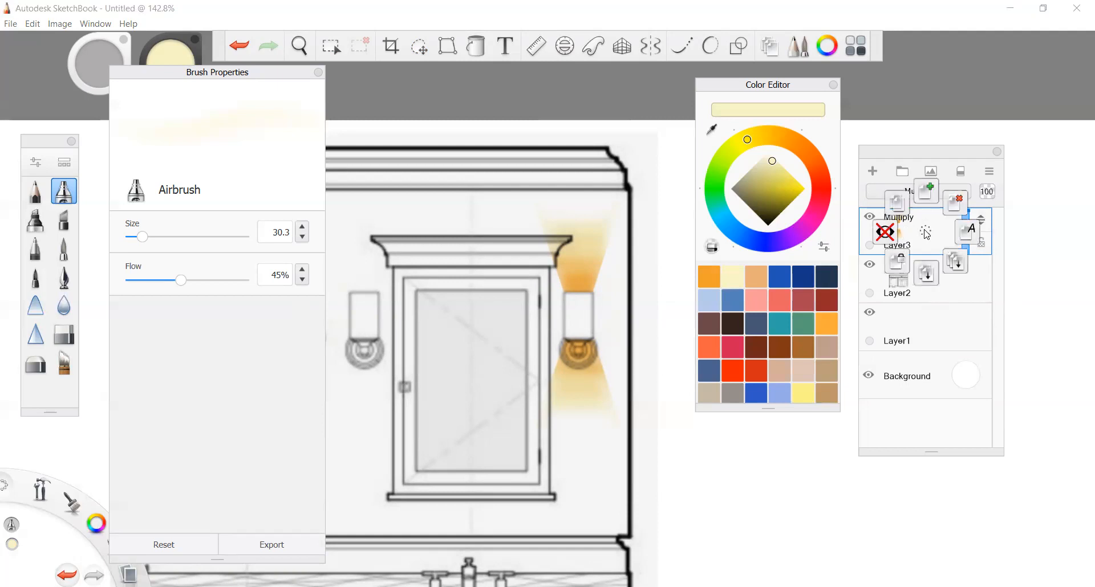
pyautogui.click(902, 208)
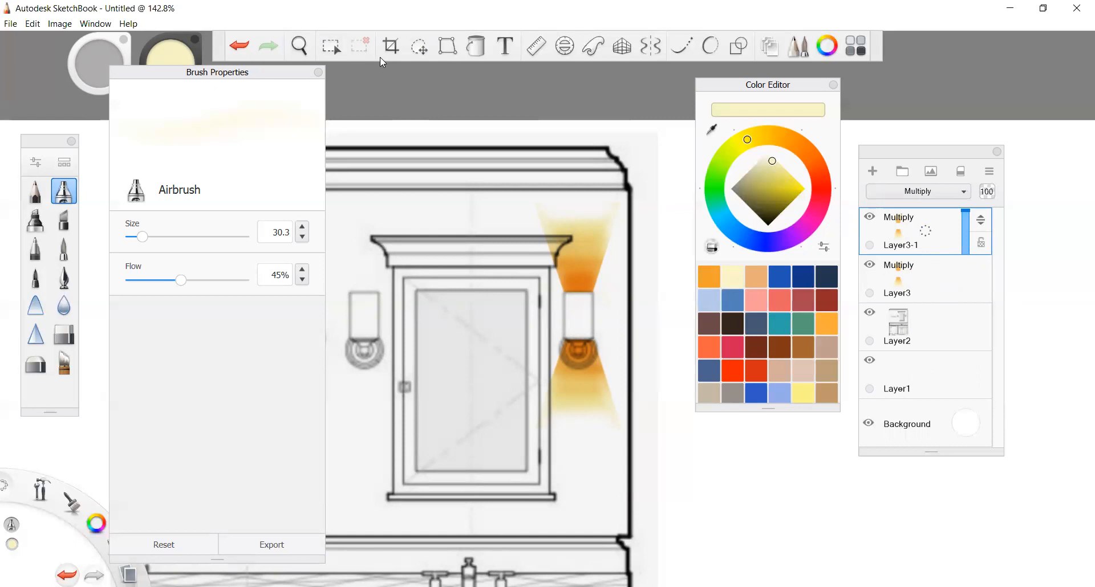
pyautogui.click(422, 50)
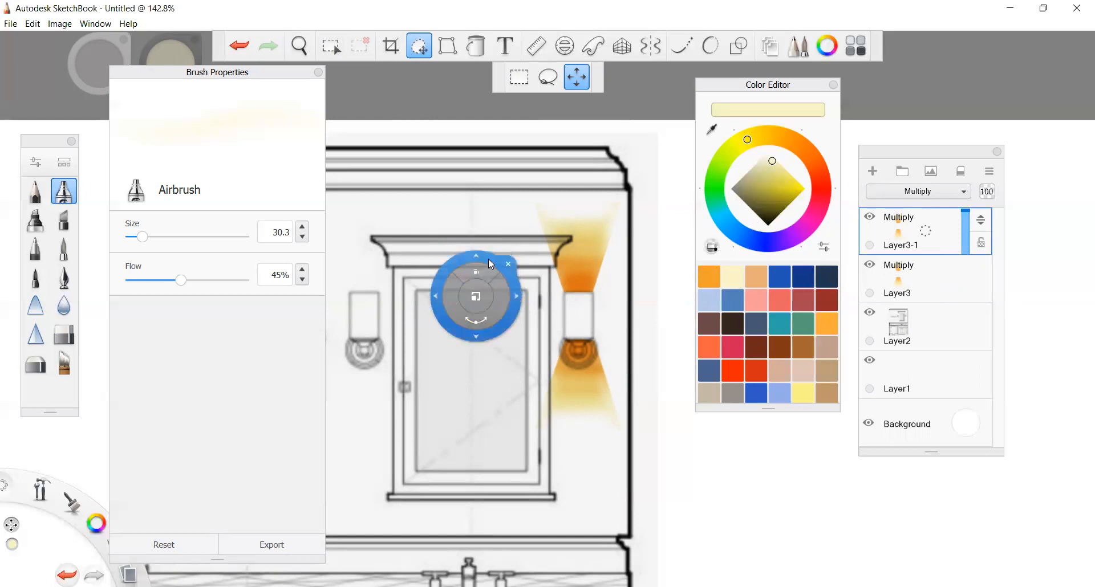
pyautogui.moveTo(488, 259); pyautogui.dragTo(277, 259)
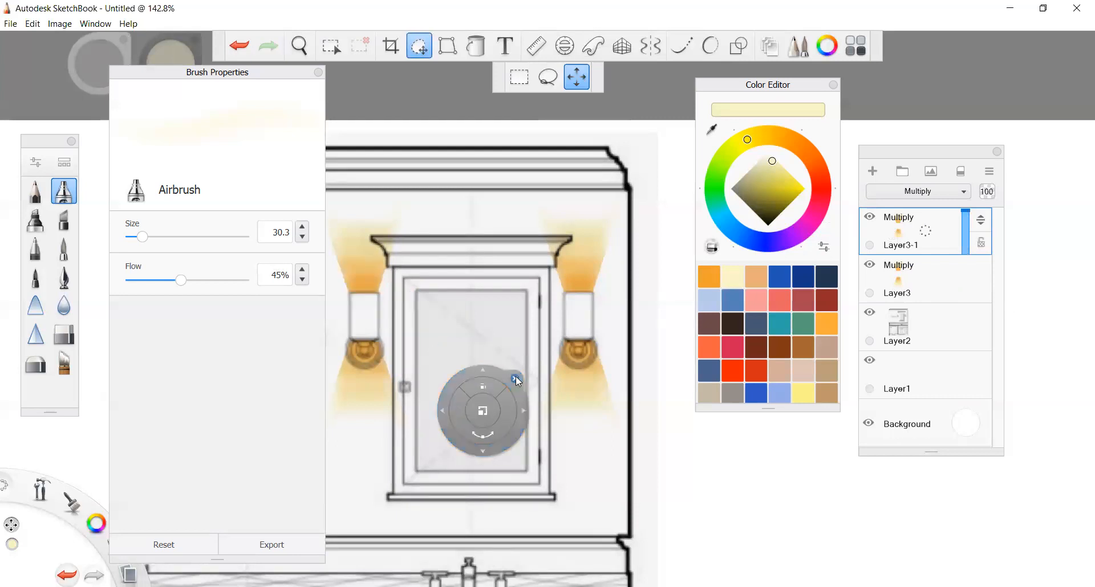
pyautogui.click(516, 377)
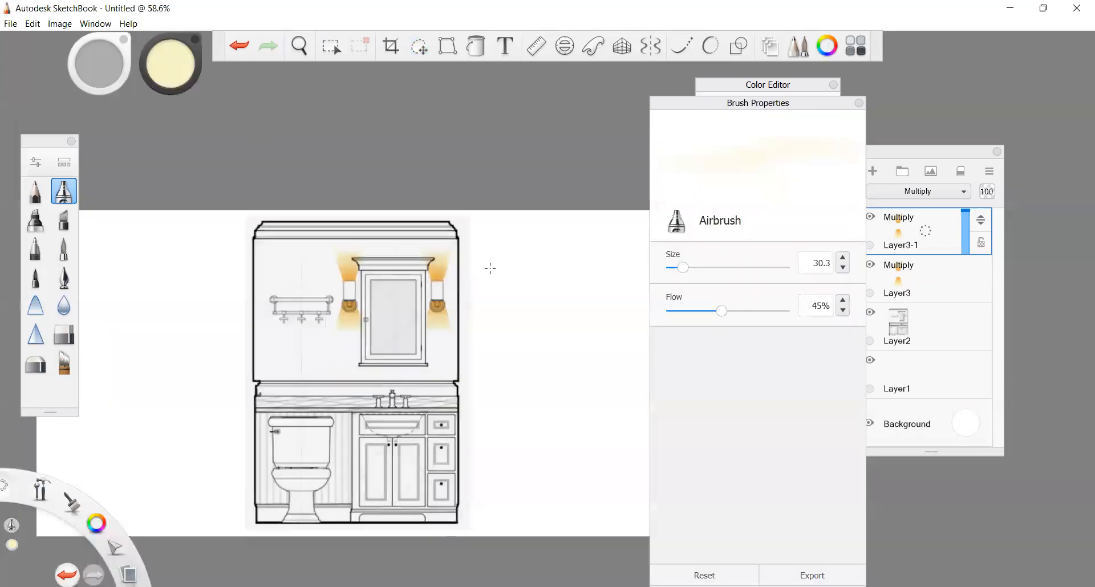
pyautogui.scroll(2, 389, 417)
pyautogui.scroll(-1, 528, 357)
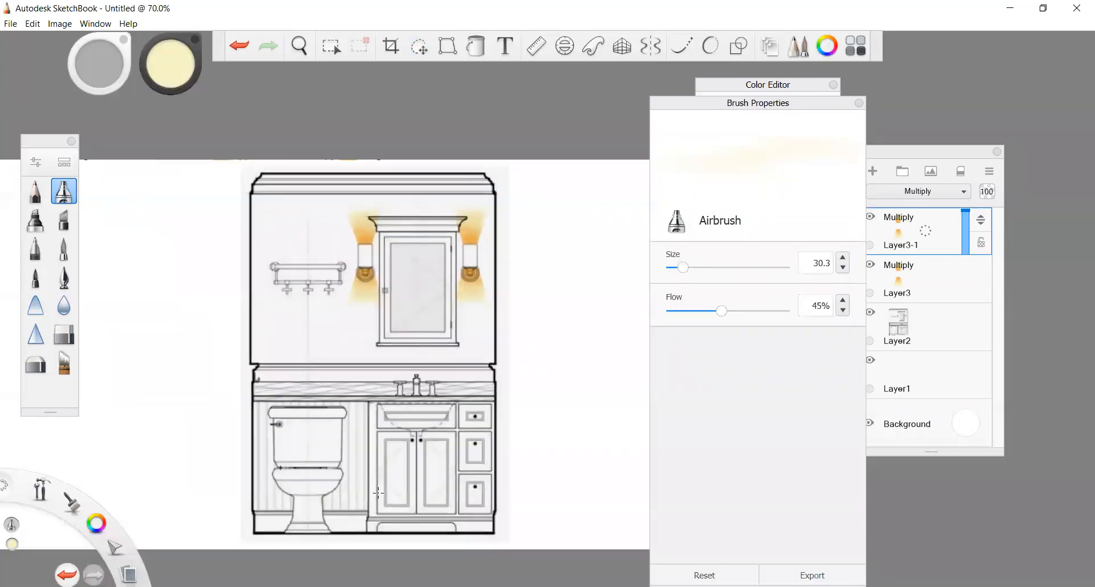